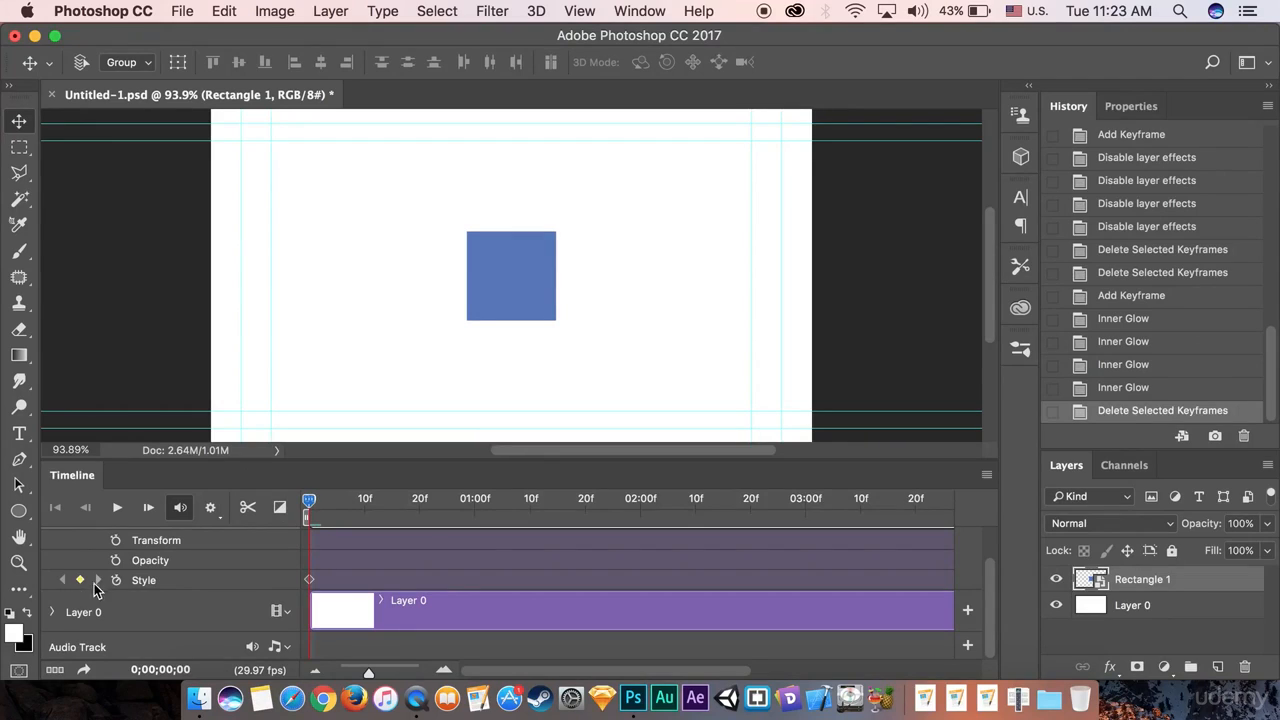
Remove the existing Style keyframe at the start of Rectangle 1's track and add a fresh one at frame 0
{"action": "left_click", "coordinate": [80, 580]}
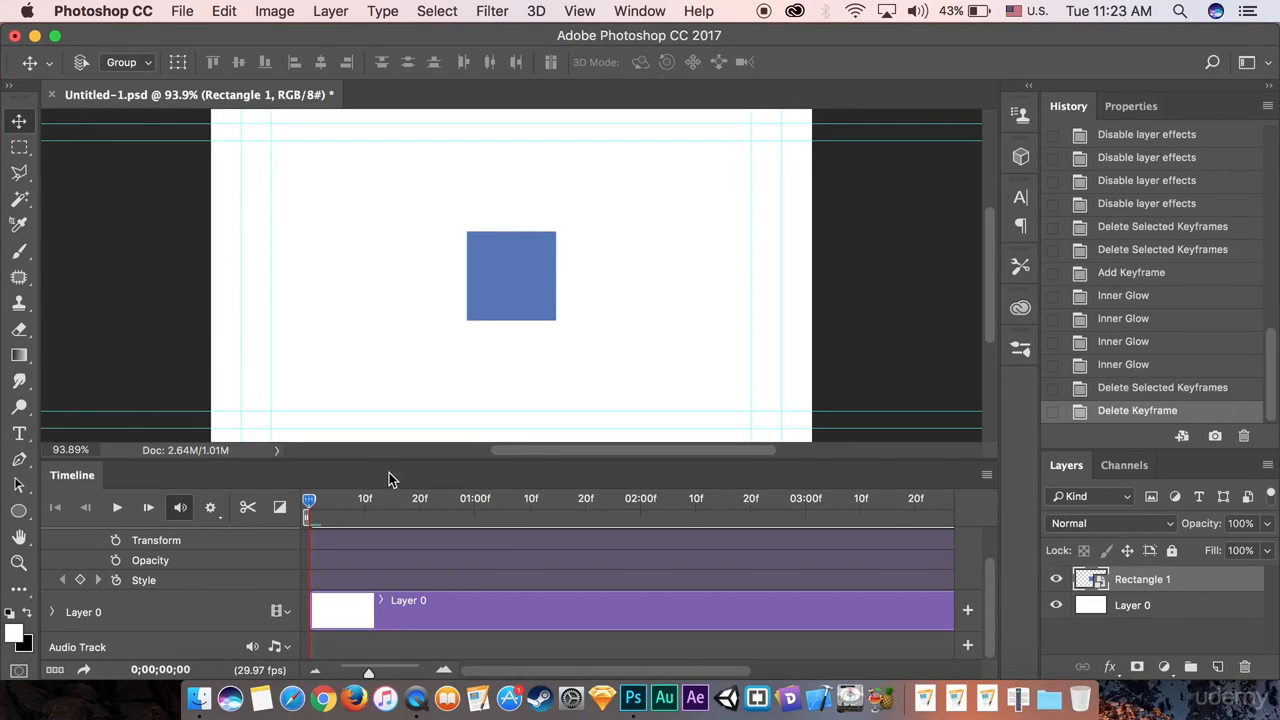
{"action": "left_click_drag", "start_coordinate": [309, 500], "coordinate": [255, 515]}
{"action": "left_click_drag", "start_coordinate": [345, 498], "coordinate": [305, 512]}
{"action": "left_click", "coordinate": [80, 580]}
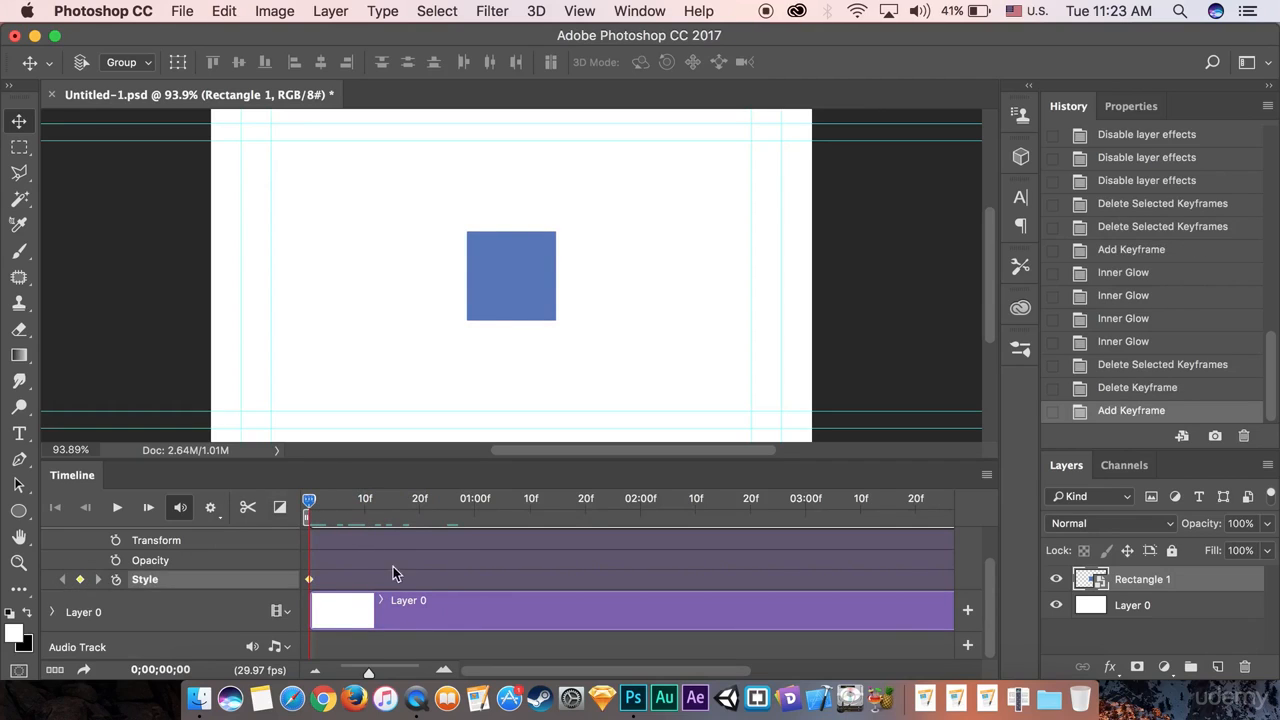
Add a second Style keyframe to Rectangle 1 at frame 10 and keep the playhead on it
{"action": "left_click_drag", "start_coordinate": [370, 675], "coordinate": [380, 673]}
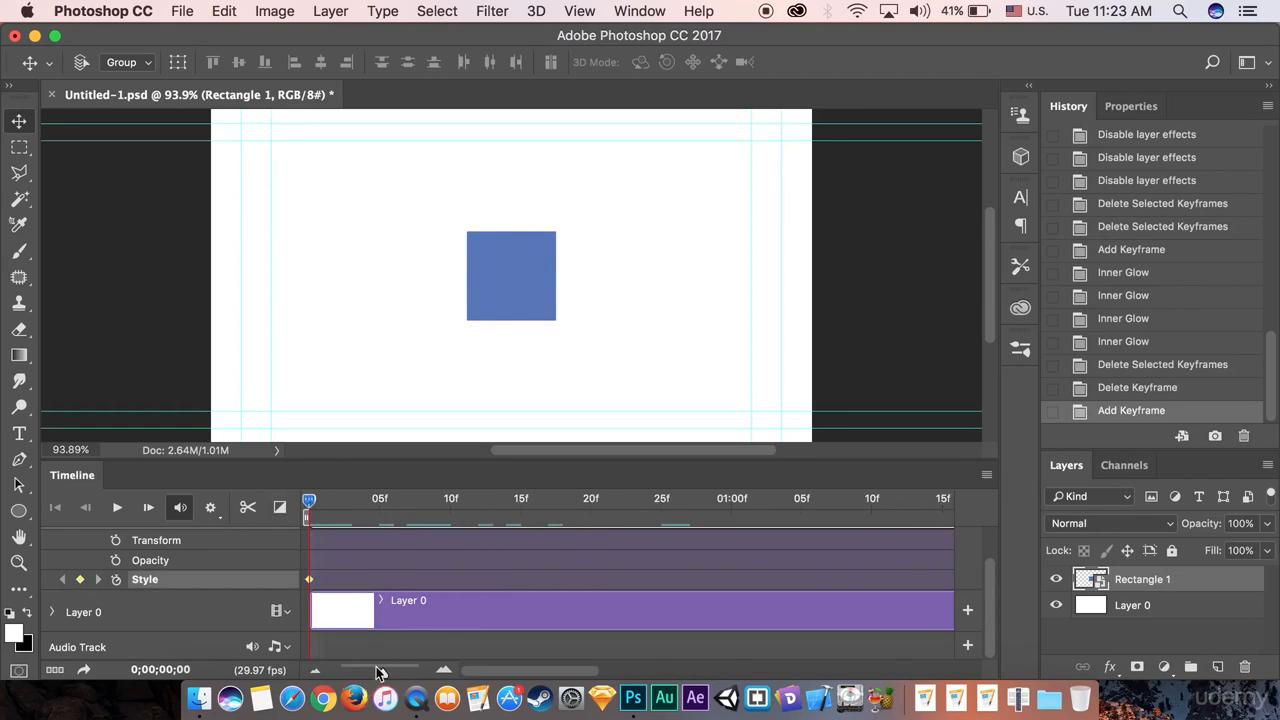
{"action": "left_click_drag", "start_coordinate": [303, 515], "coordinate": [450, 508]}
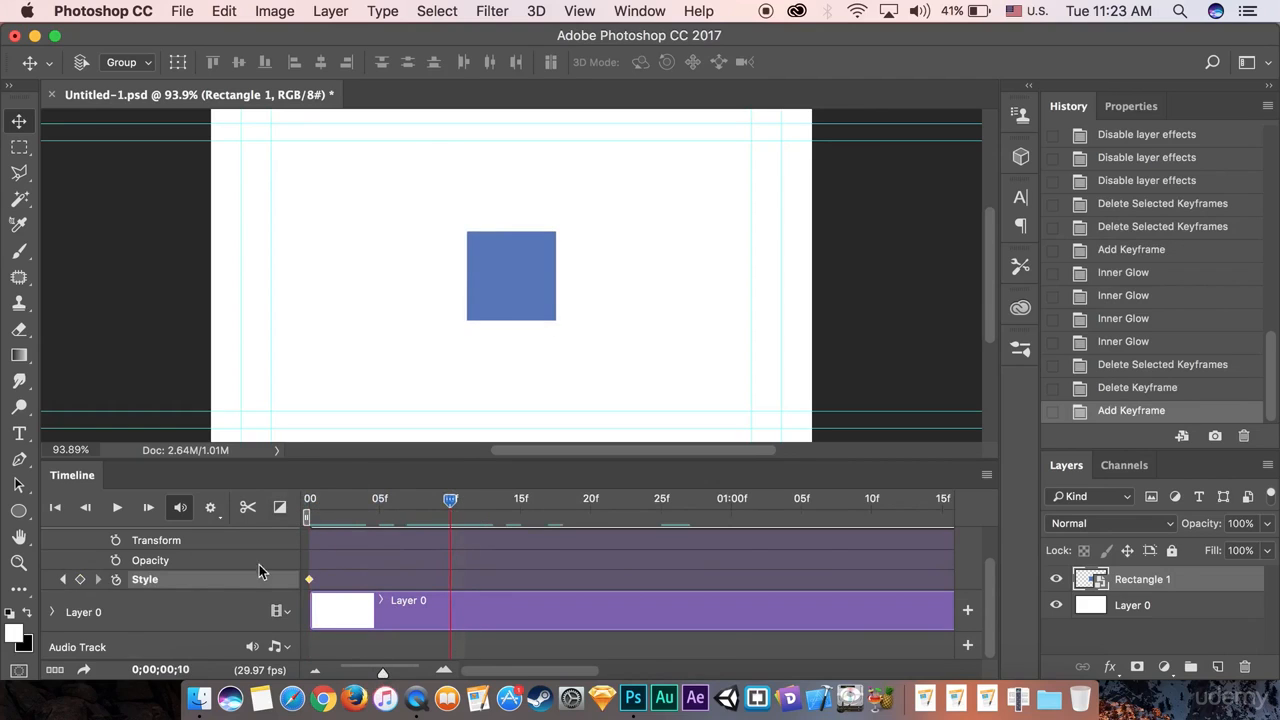
{"action": "left_click", "coordinate": [80, 580]}
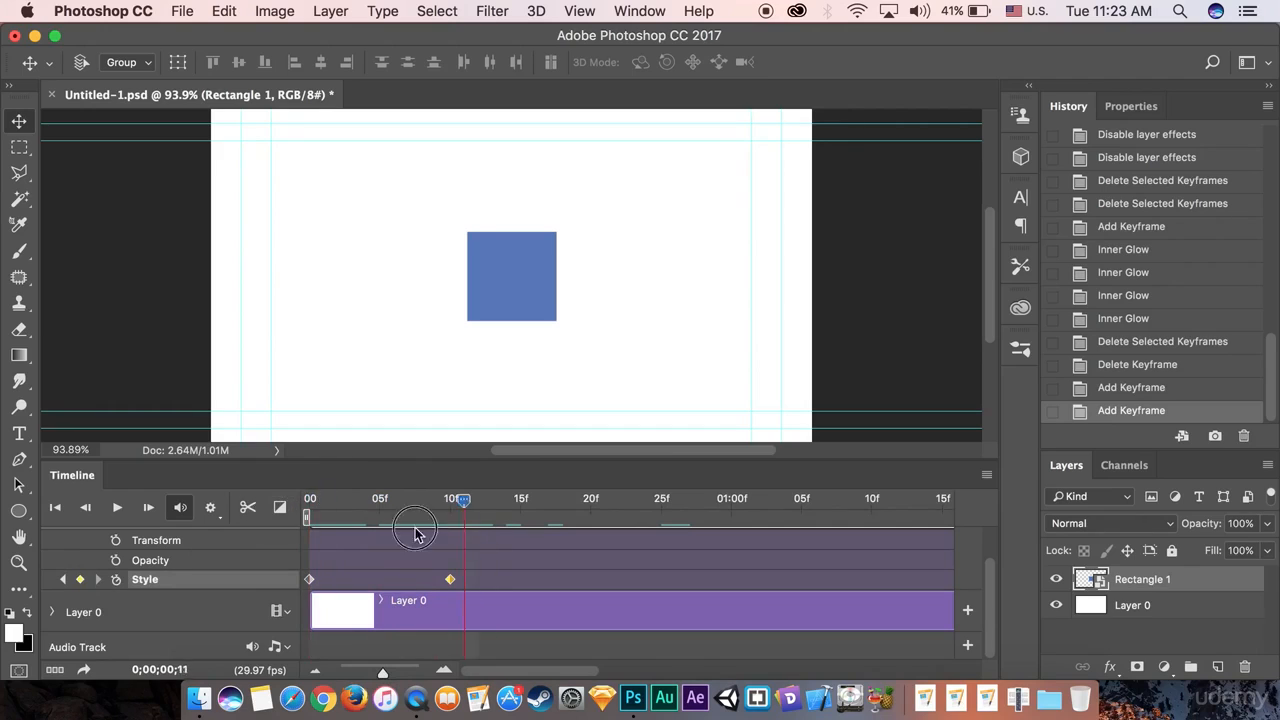
{"action": "left_click", "coordinate": [322, 530]}
{"action": "left_click_drag", "start_coordinate": [322, 530], "coordinate": [450, 514]}
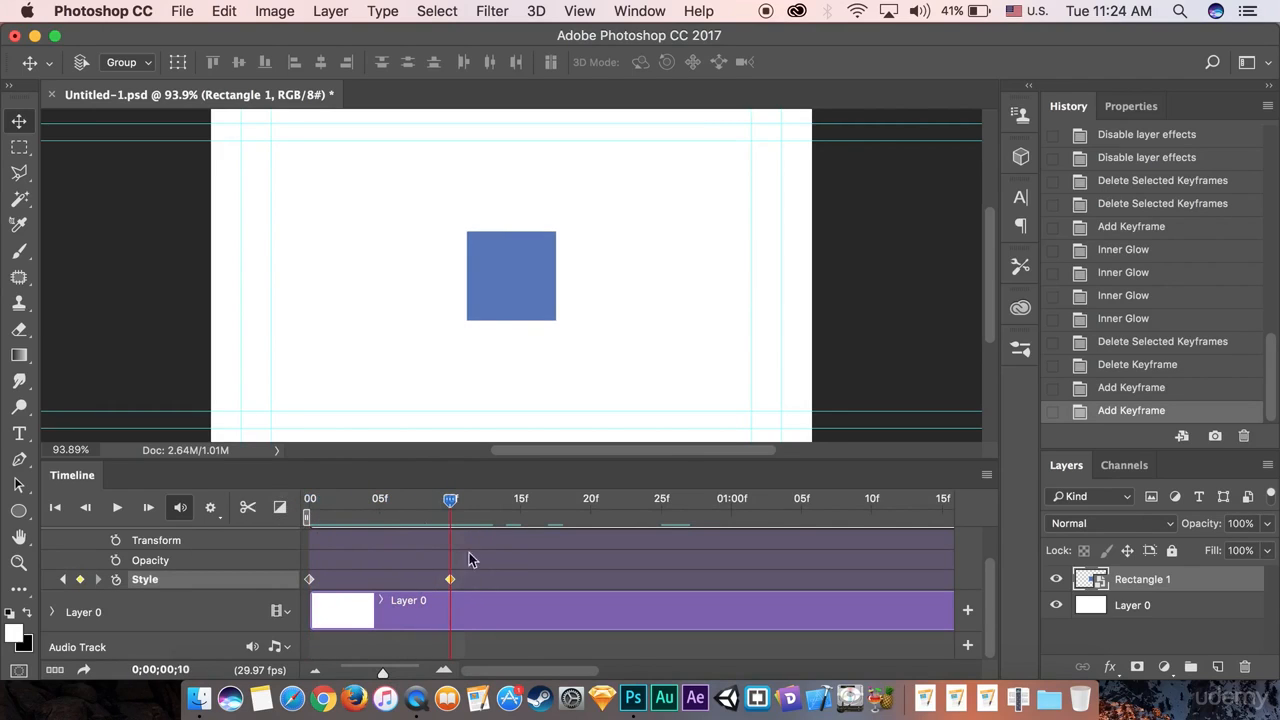
Apply a red Color Overlay (#ec3030) with Normal blend mode and 100% opacity to Rectangle 1 at the frame 10 keyframe
{"action": "double_click", "coordinate": [1240, 583]}
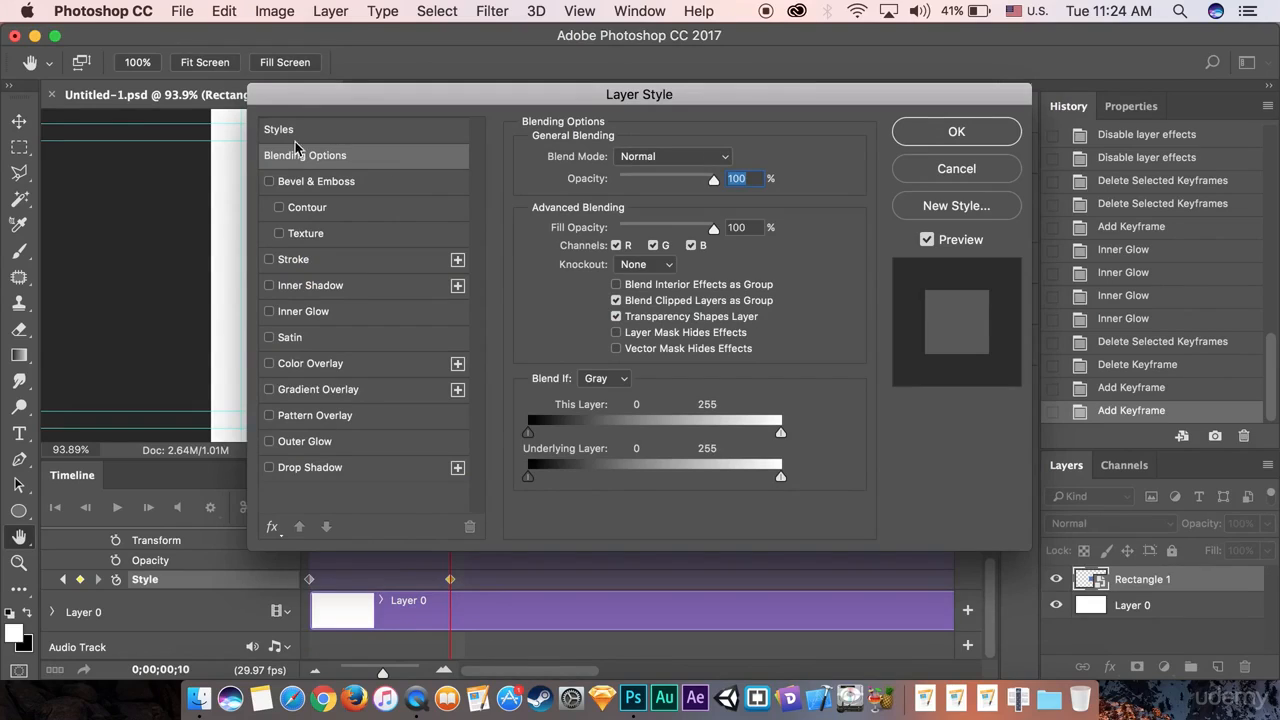
{"action": "left_click", "coordinate": [952, 170]}
{"action": "right_click", "coordinate": [1230, 582]}
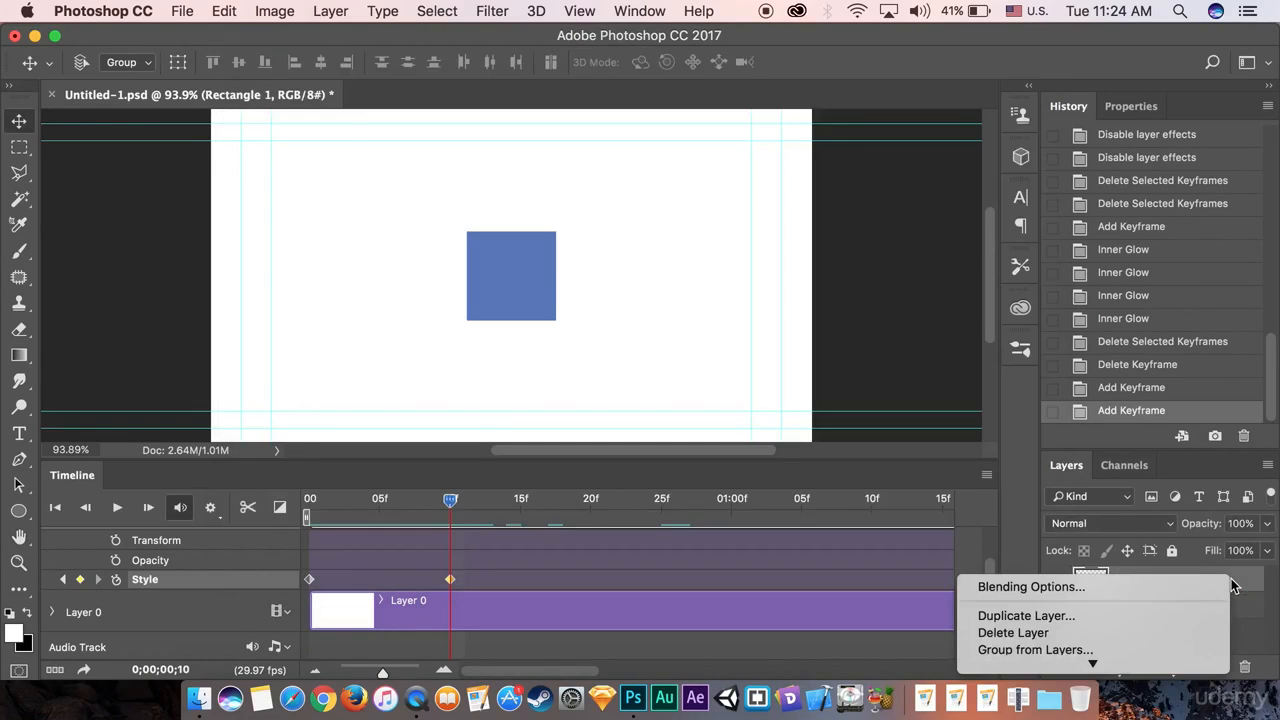
{"action": "left_click", "coordinate": [1076, 587]}
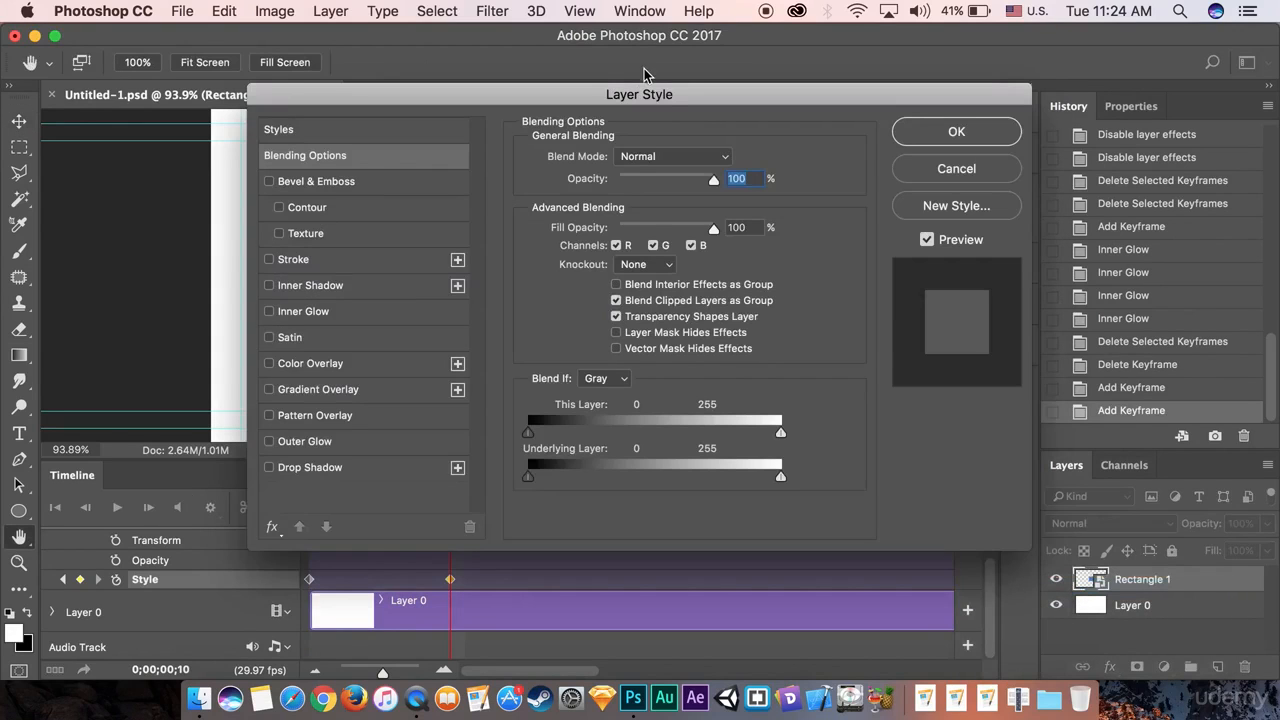
{"action": "left_click_drag", "start_coordinate": [674, 100], "coordinate": [1099, 118]}
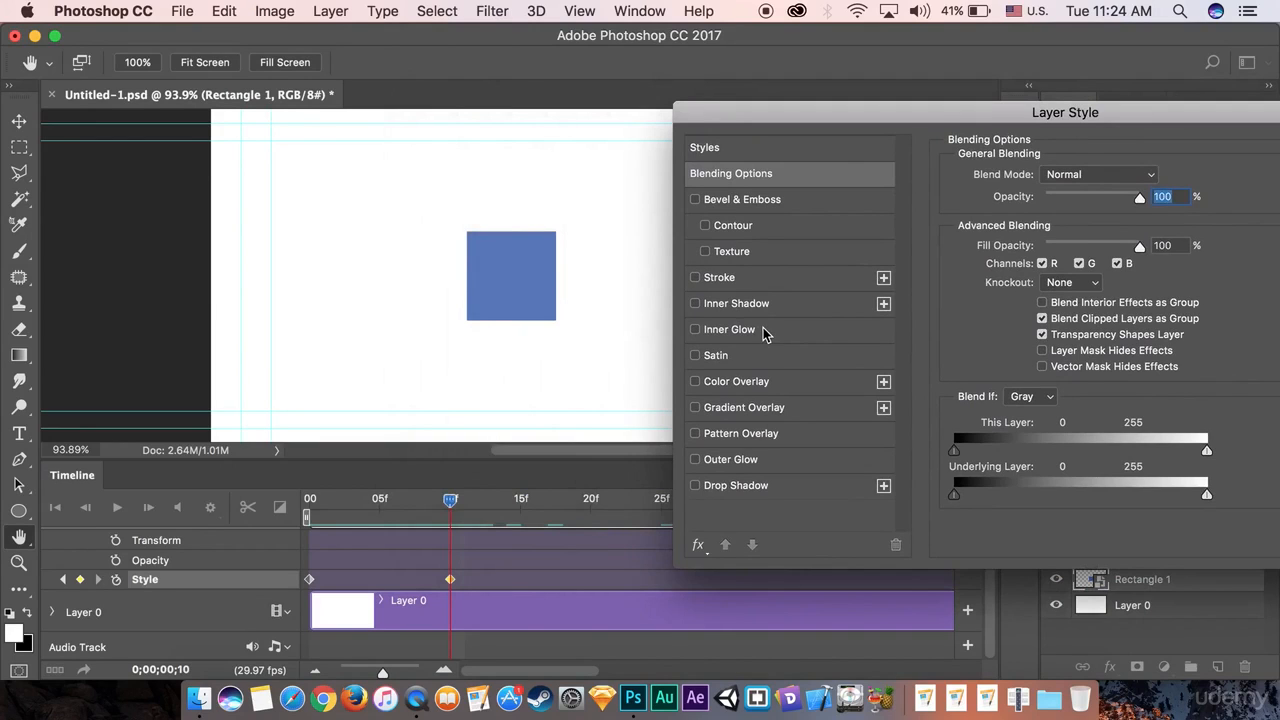
{"action": "left_click_drag", "start_coordinate": [797, 113], "coordinate": [807, 89]}
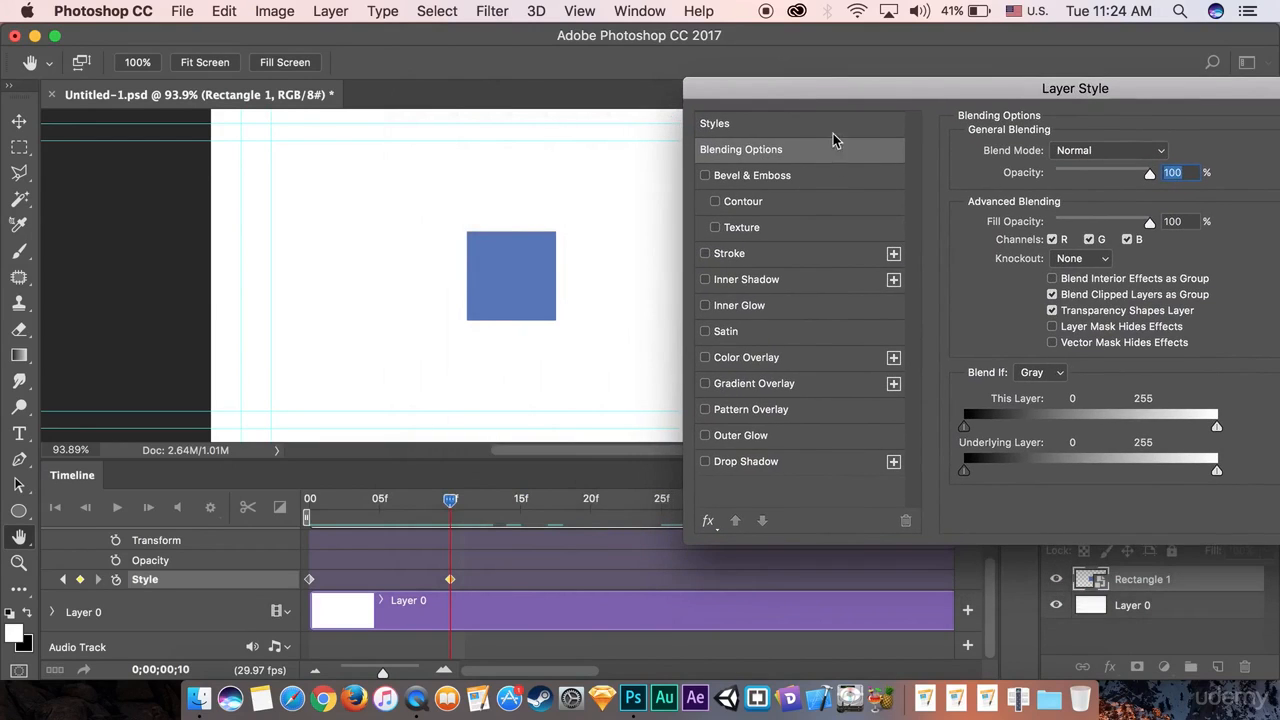
{"action": "left_click", "coordinate": [750, 358]}
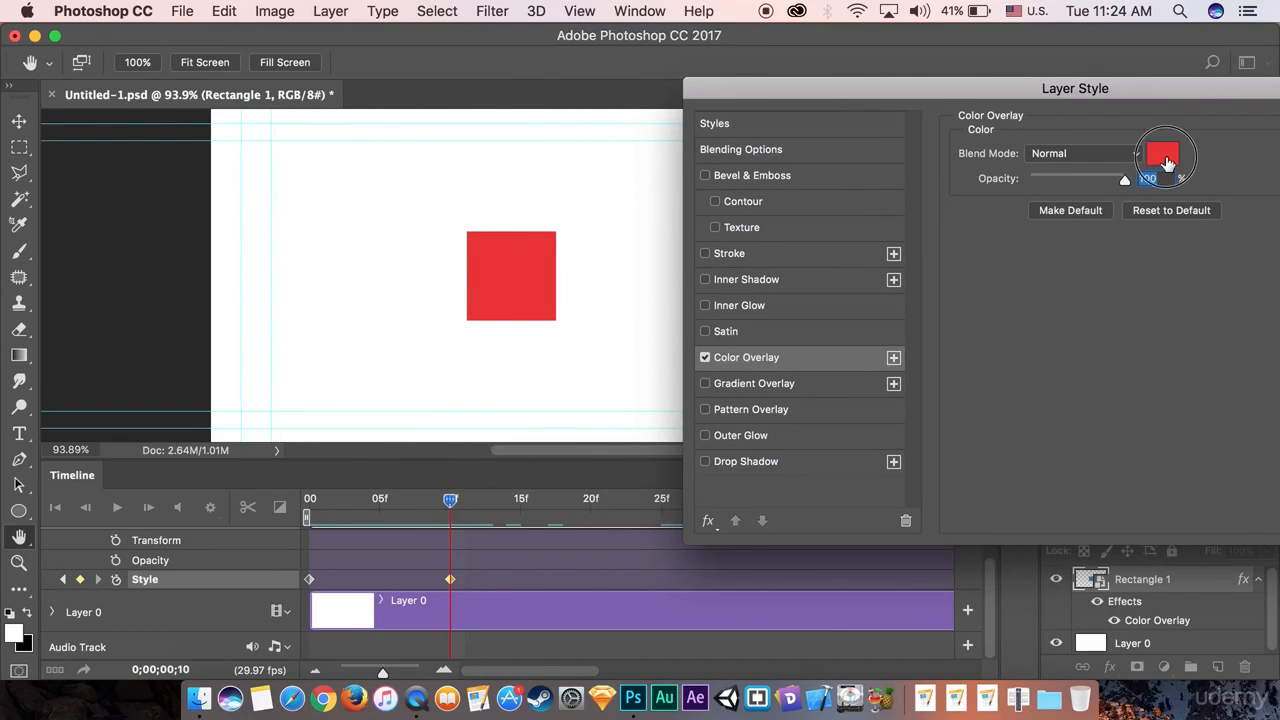
{"action": "left_click", "coordinate": [1162, 155]}
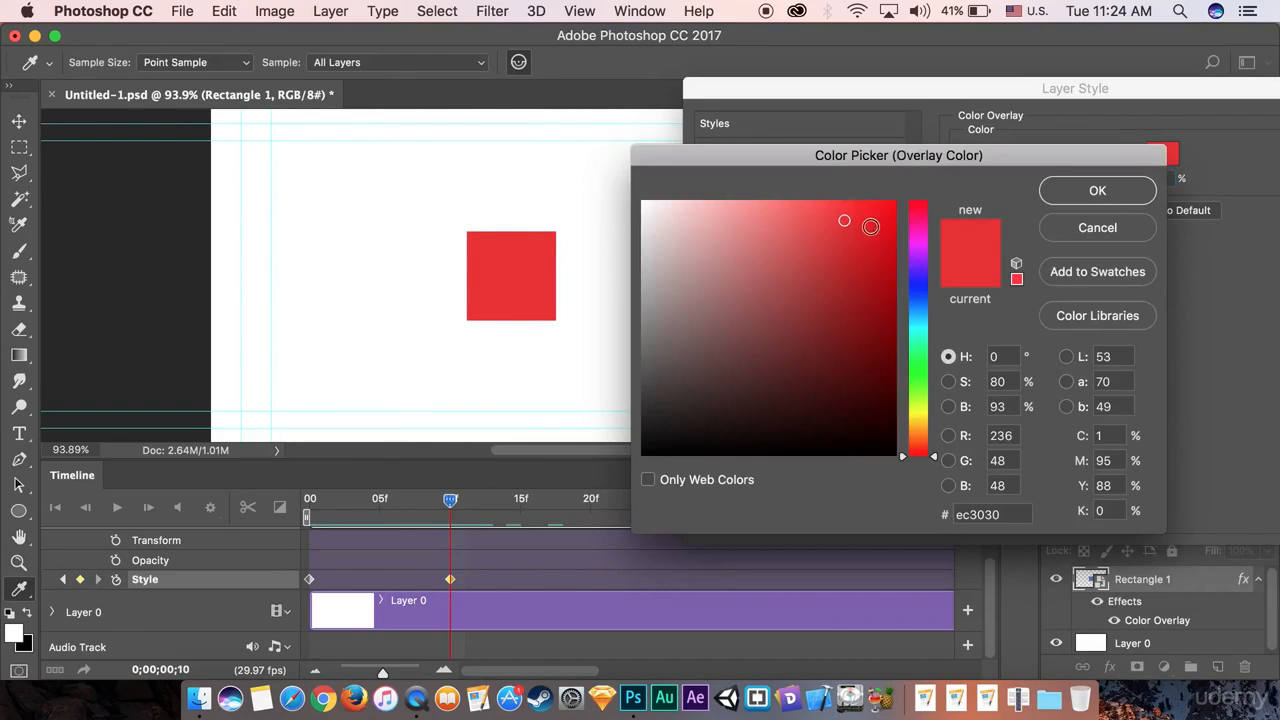
{"action": "left_click", "coordinate": [1069, 195]}
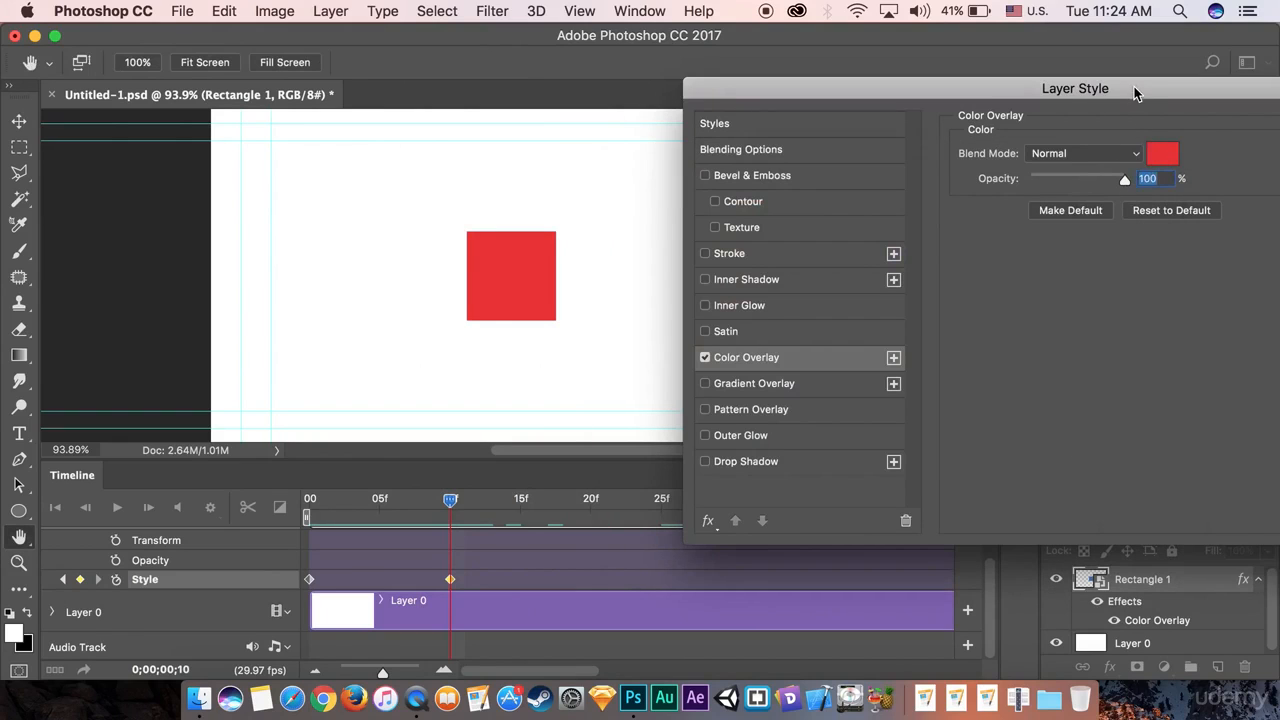
{"action": "left_click_drag", "start_coordinate": [1138, 88], "coordinate": [986, 93]}
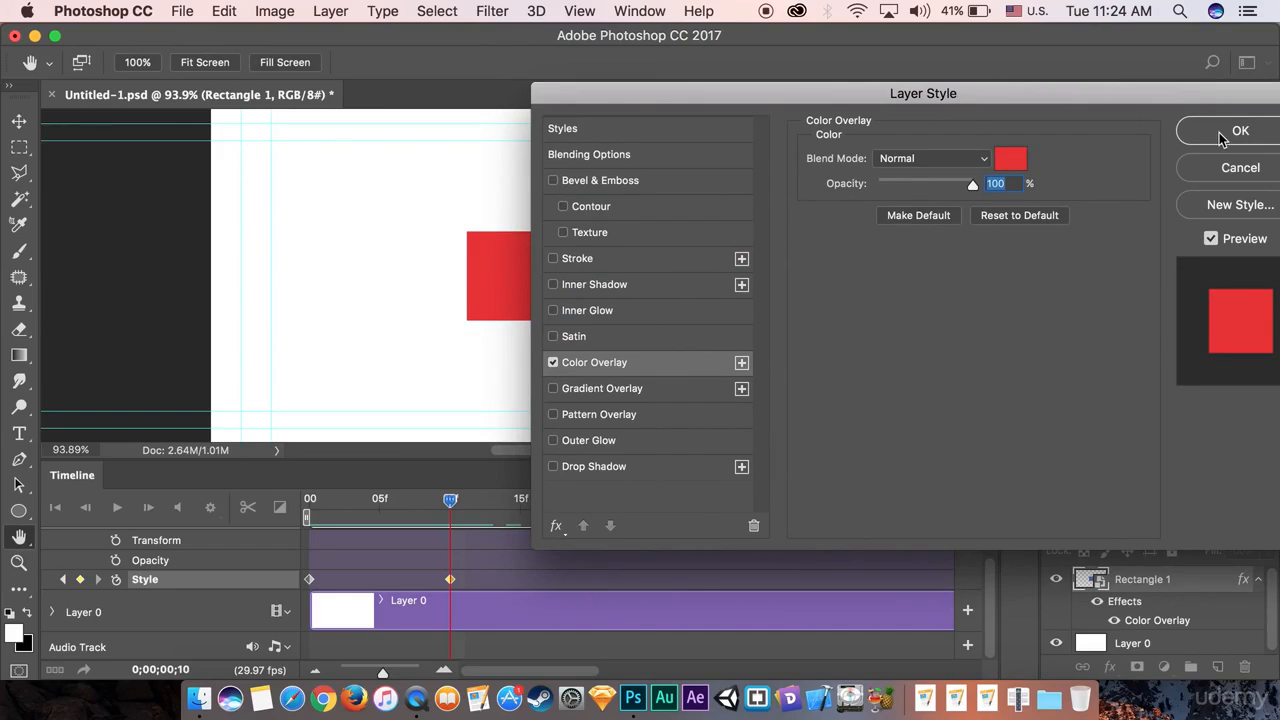
{"action": "left_click", "coordinate": [1222, 140]}
Play the animation from frame 0 to check the square's color change
{"action": "left_click_drag", "start_coordinate": [453, 503], "coordinate": [273, 514]}
{"action": "key", "text": "space"}
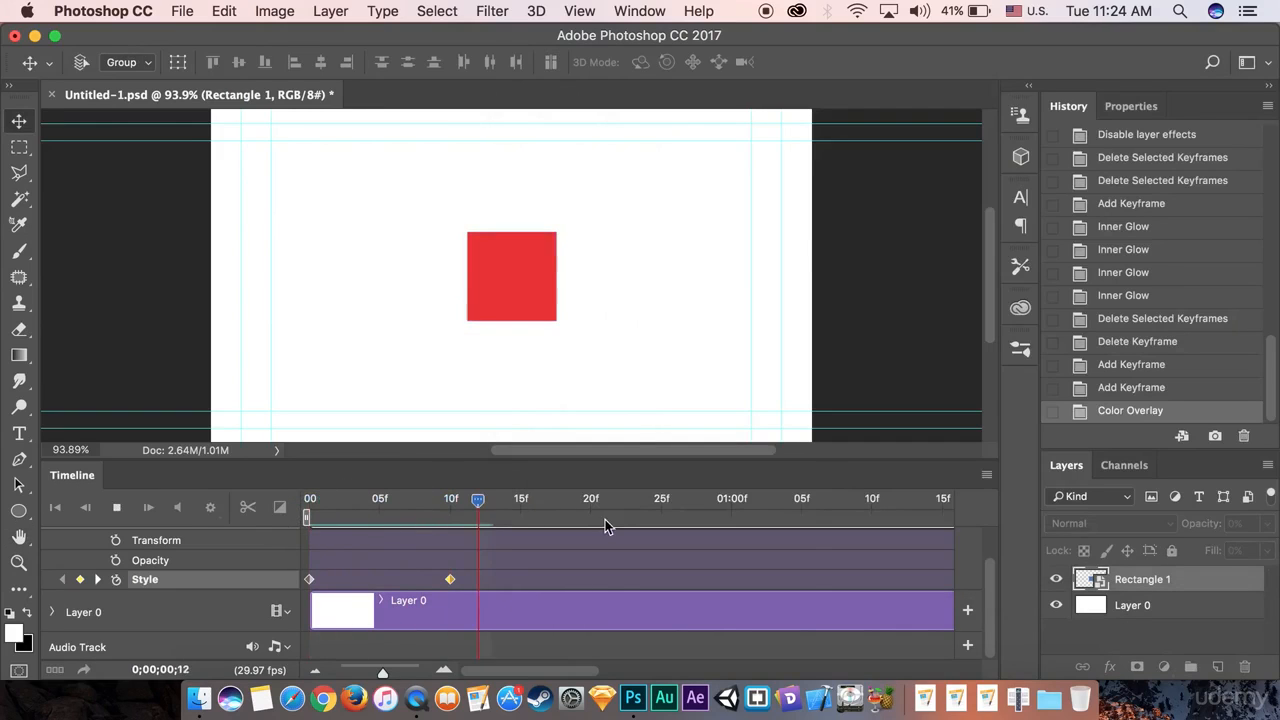
{"action": "key", "text": "space"}
Add a black outside Stroke of 24 px to Rectangle 1's layer style at the frame 10 keyframe
{"action": "left_click_drag", "start_coordinate": [490, 502], "coordinate": [457, 527]}
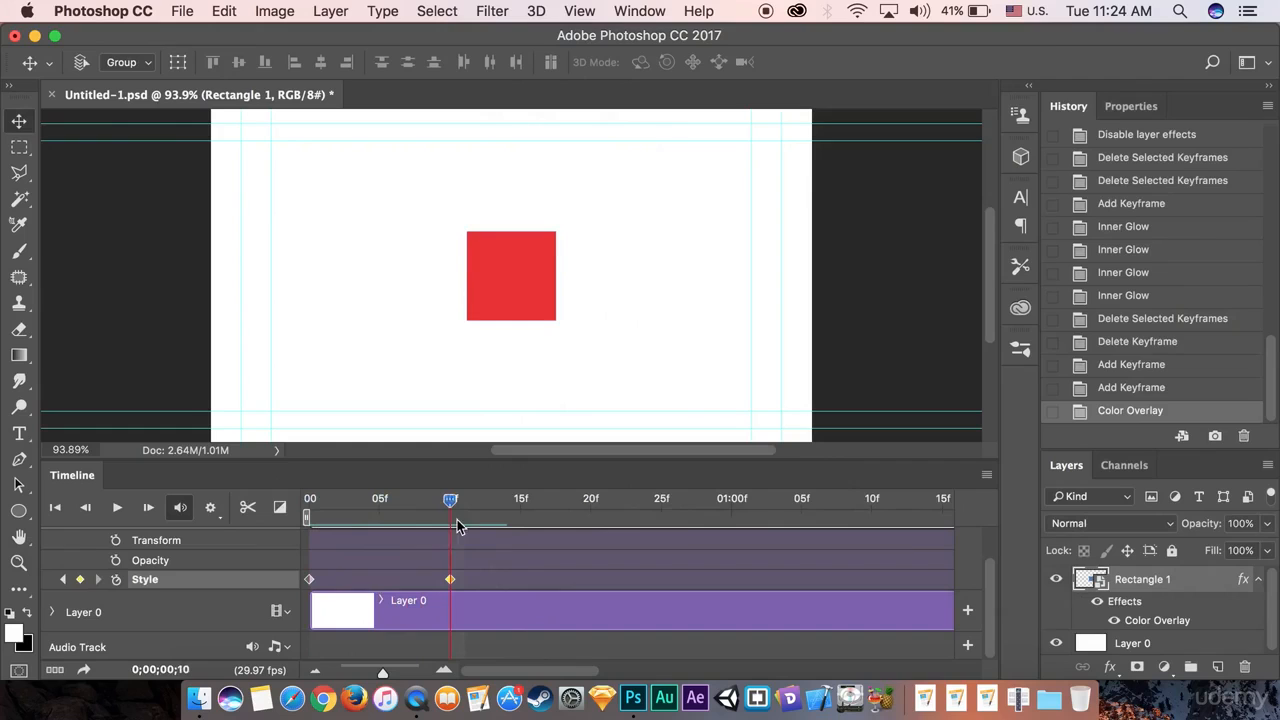
{"action": "double_click", "coordinate": [1230, 583]}
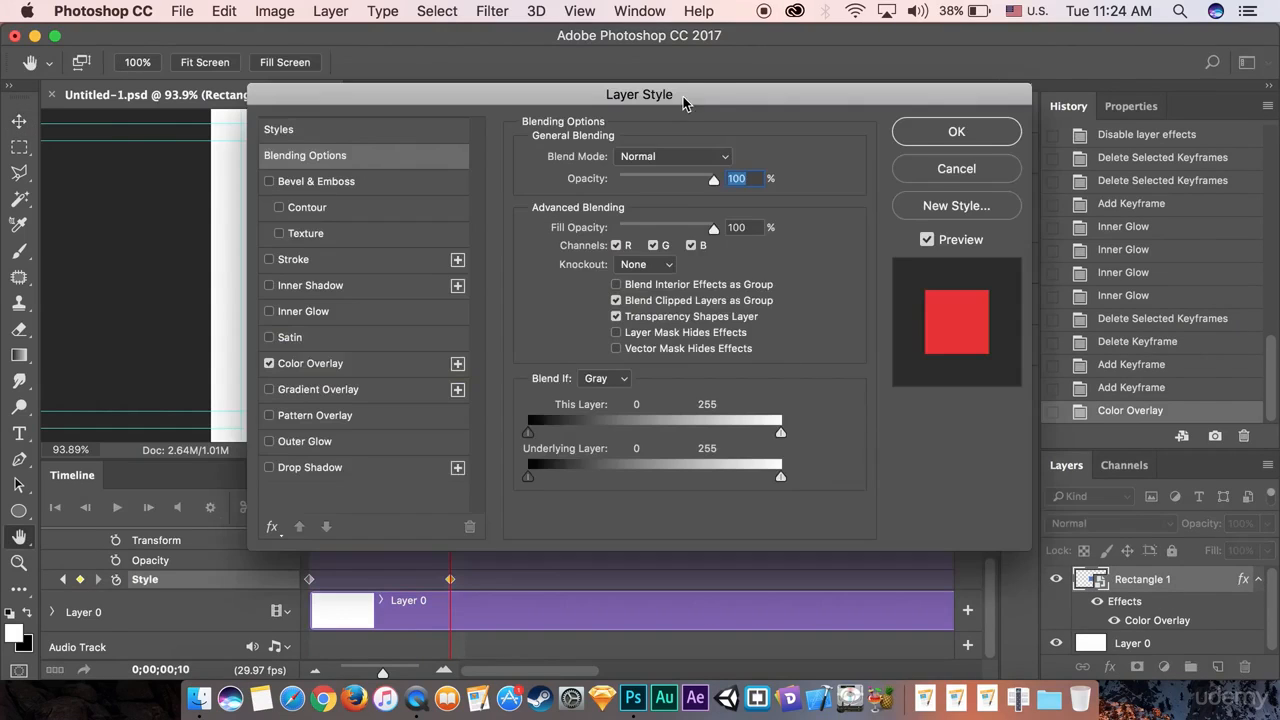
{"action": "left_click_drag", "start_coordinate": [684, 103], "coordinate": [957, 96]}
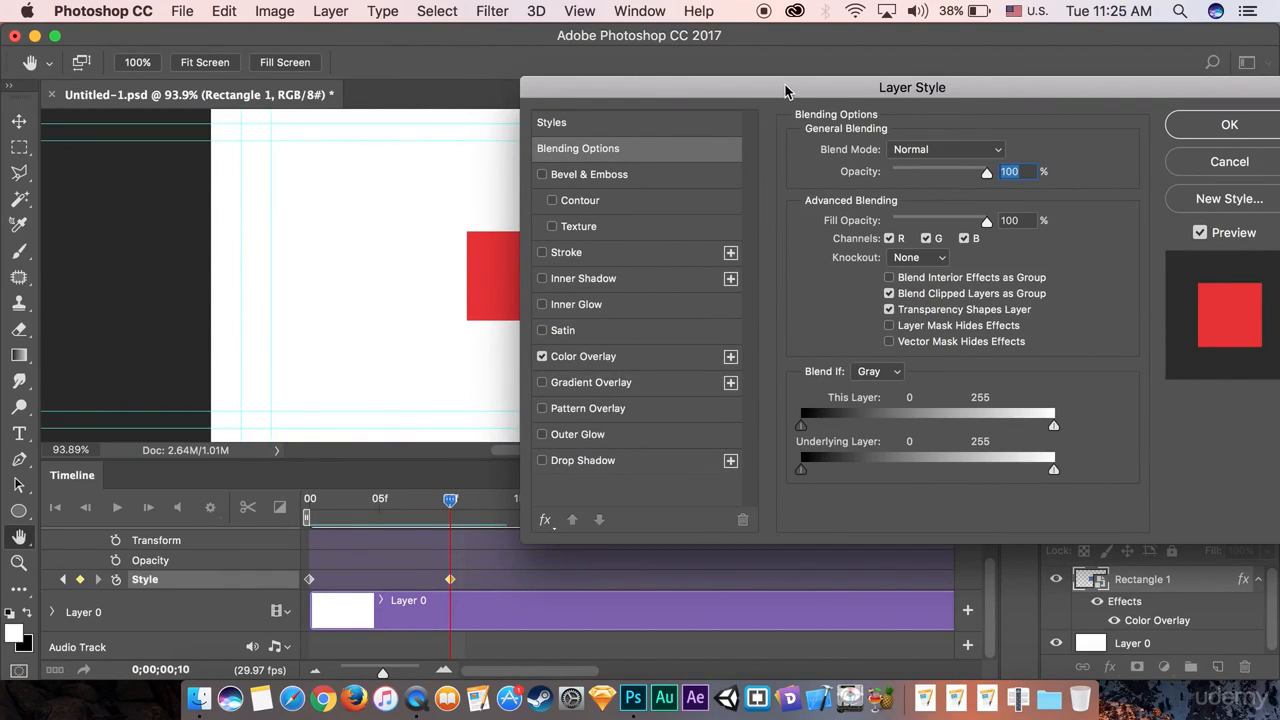
{"action": "mouse_move", "coordinate": [787, 90]}
{"action": "left_mouse_down"}
{"action": "mouse_move", "coordinate": [875, 87]}
{"action": "mouse_move", "coordinate": [806, 80]}
{"action": "left_mouse_up"}
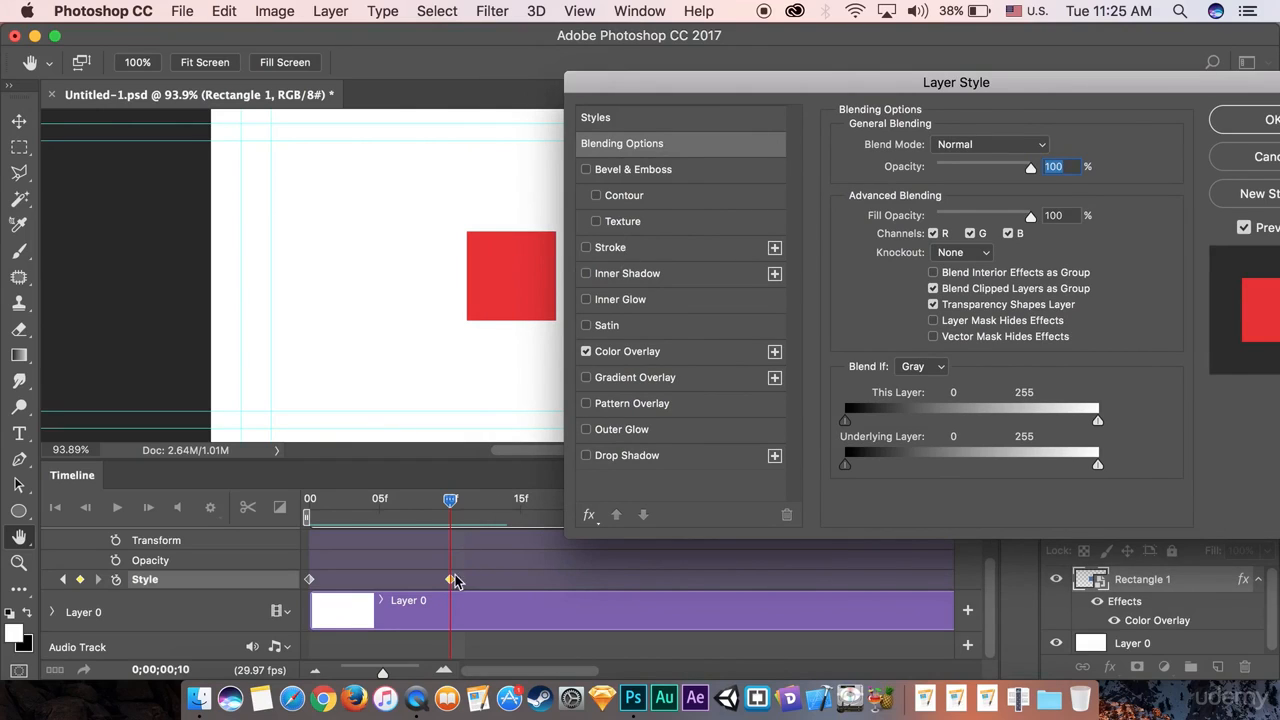
{"action": "left_click", "coordinate": [612, 248]}
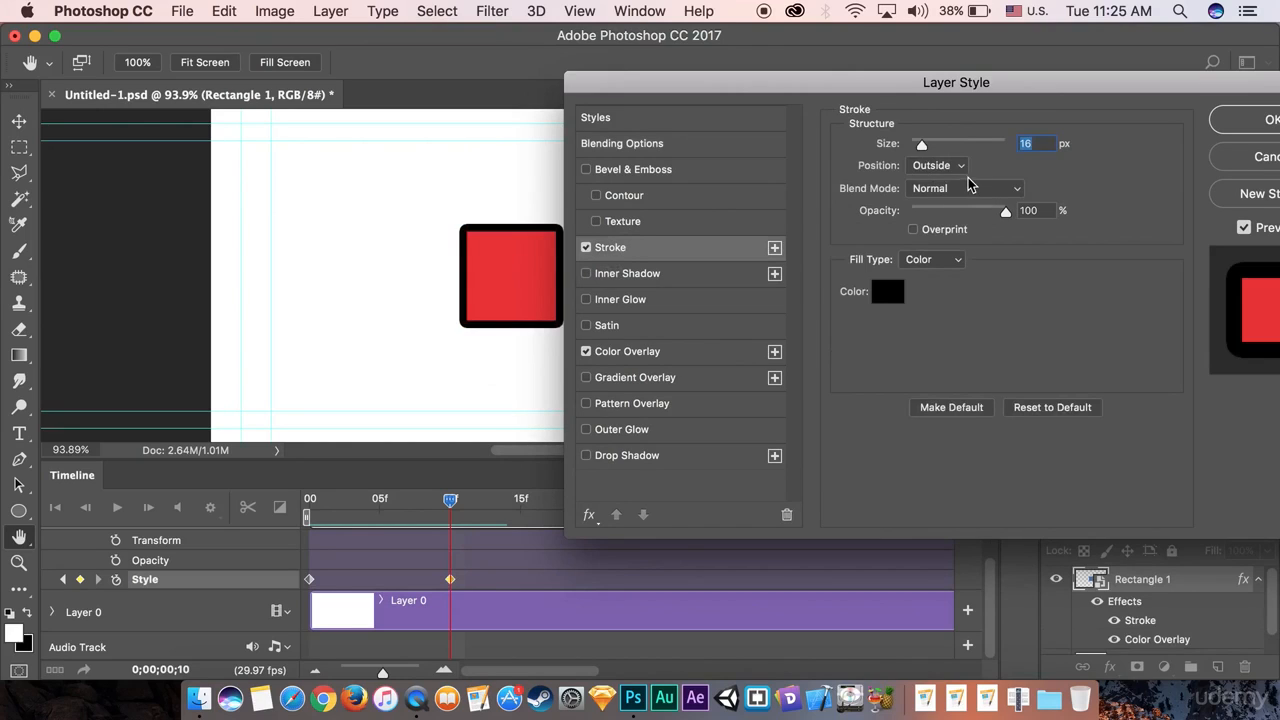
{"action": "left_click", "coordinate": [948, 168]}
{"action": "left_click", "coordinate": [944, 166]}
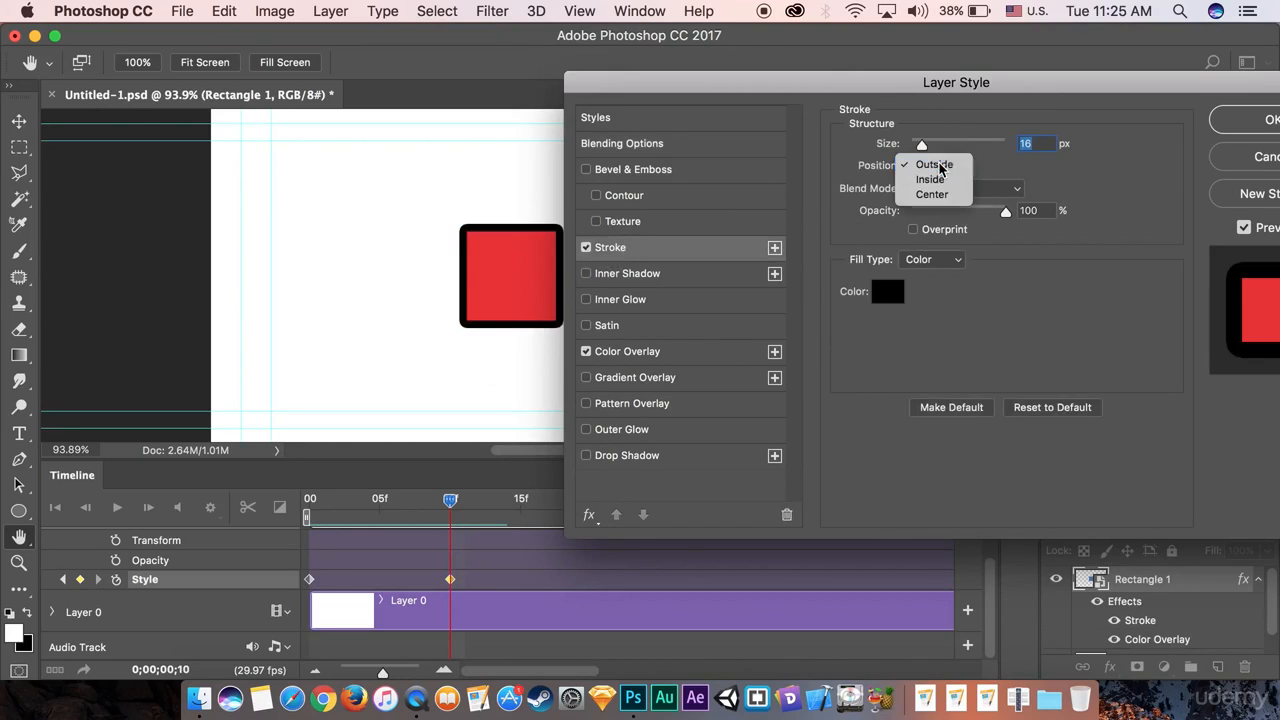
{"action": "left_click_drag", "start_coordinate": [921, 145], "coordinate": [925, 145]}
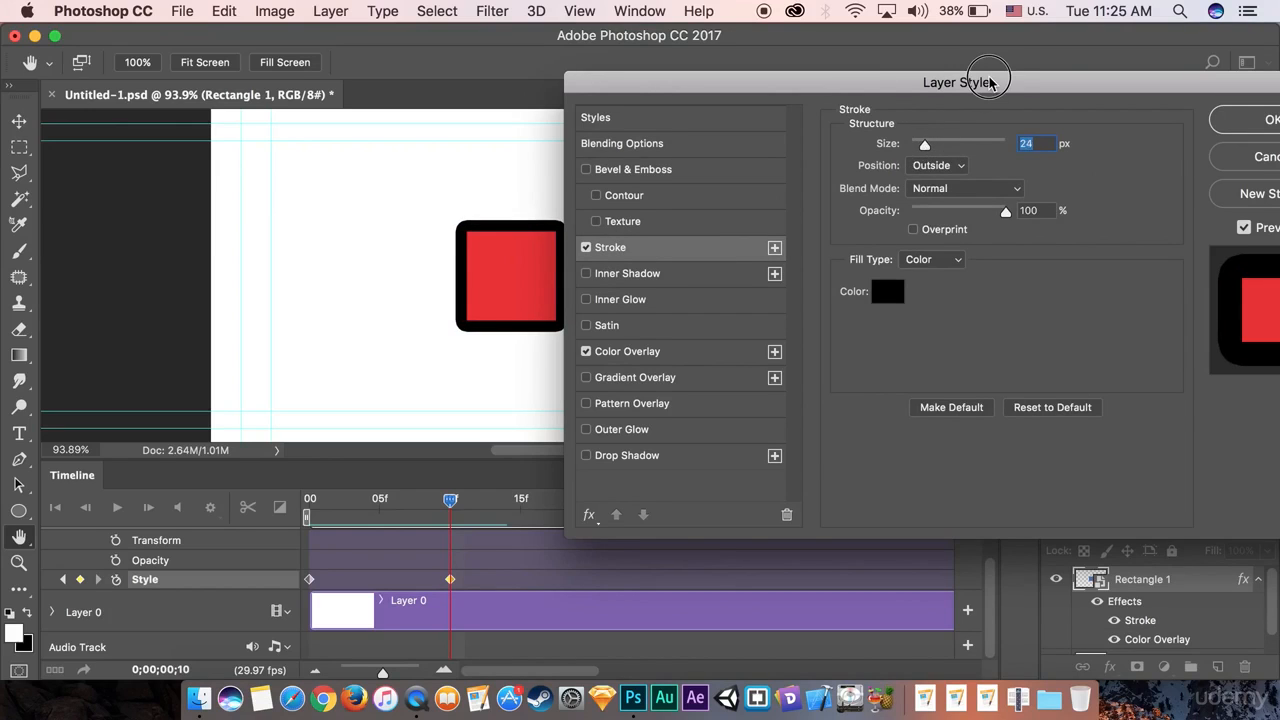
{"action": "left_click_drag", "start_coordinate": [990, 83], "coordinate": [912, 83]}
{"action": "left_click", "coordinate": [1187, 118]}
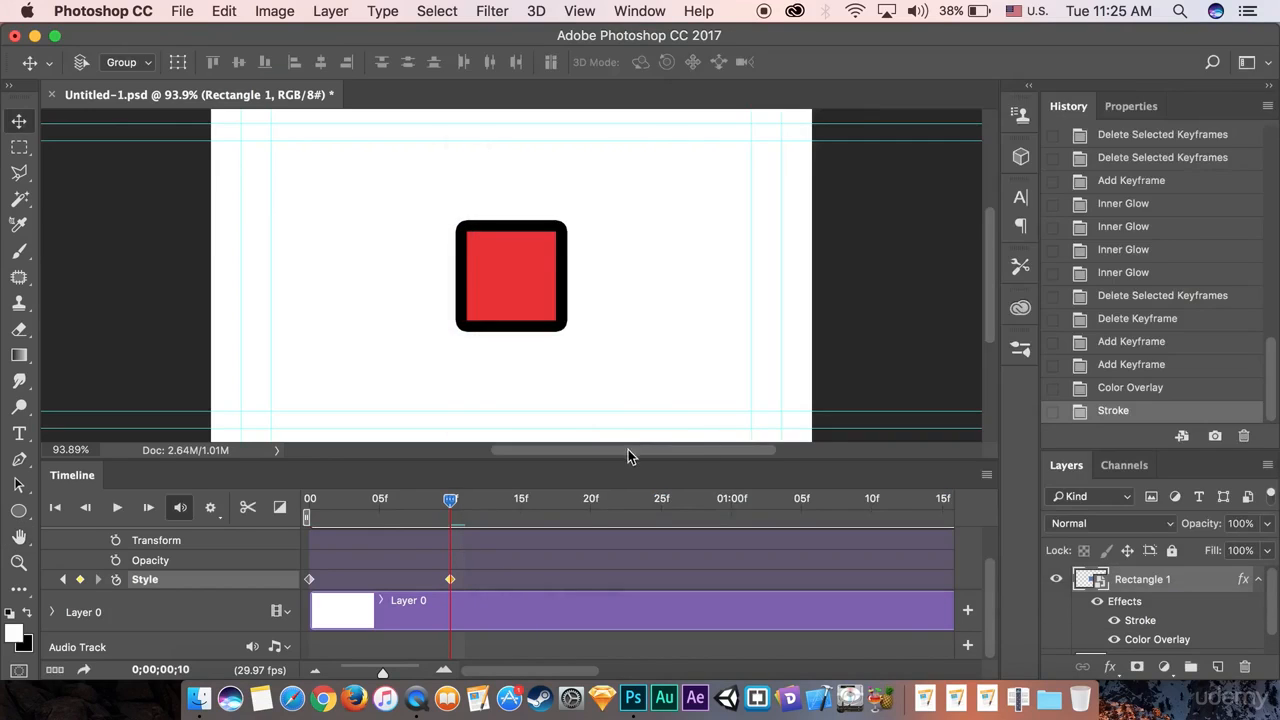
Add a Style keyframe at frame 20 and enlarge Rectangle 1's stroke size there
{"action": "mouse_move", "coordinate": [450, 503]}
{"action": "left_mouse_down"}
{"action": "mouse_move", "coordinate": [243, 508]}
{"action": "mouse_move", "coordinate": [590, 502]}
{"action": "left_mouse_up"}
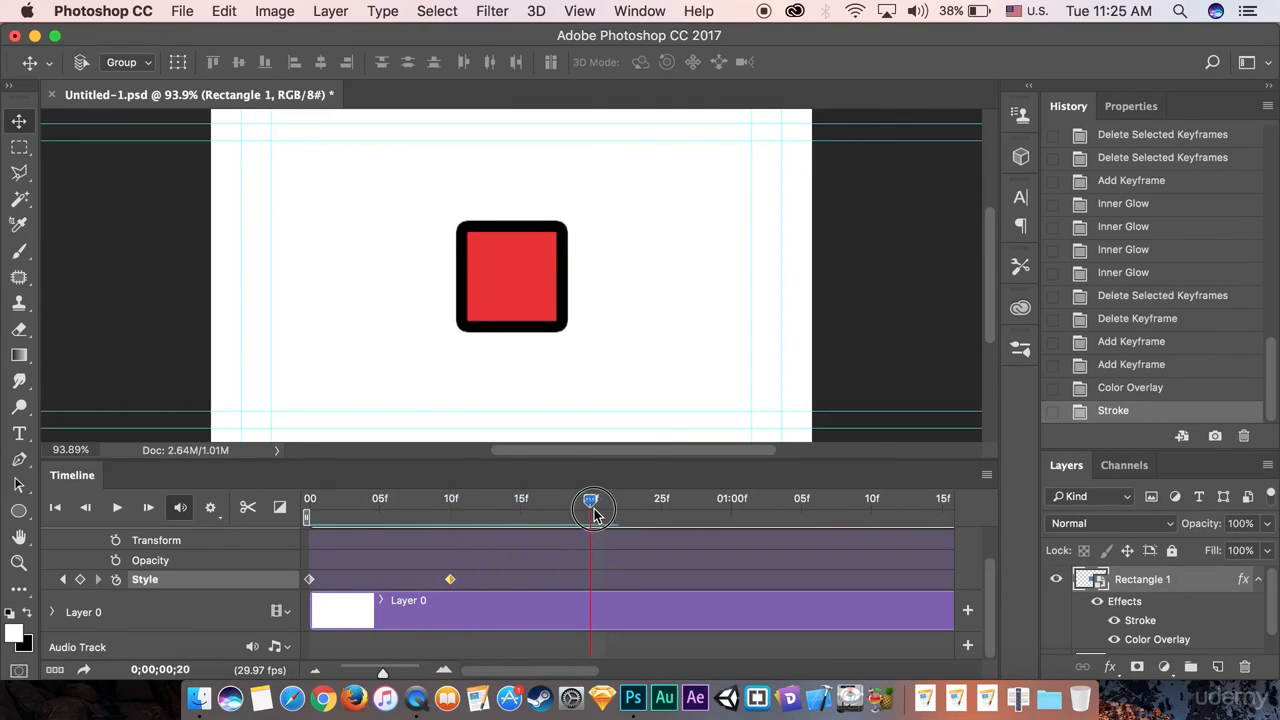
{"action": "left_click", "coordinate": [80, 579]}
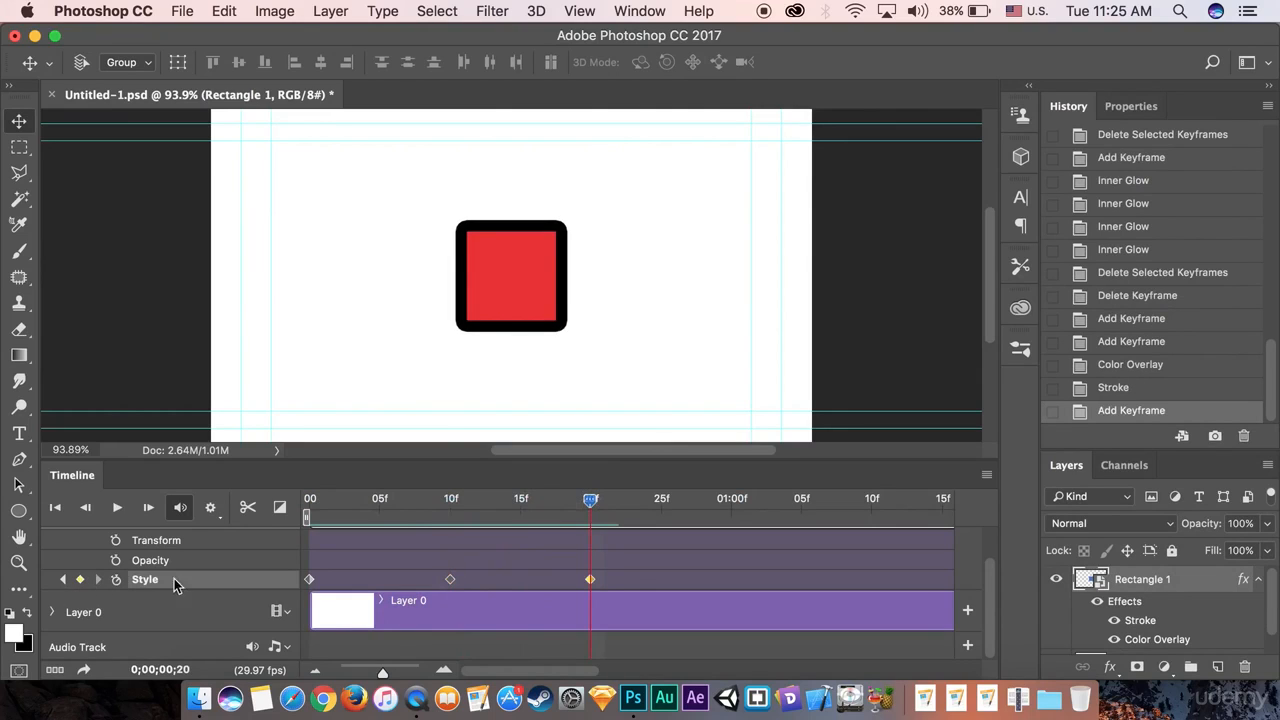
{"action": "double_click", "coordinate": [1140, 620]}
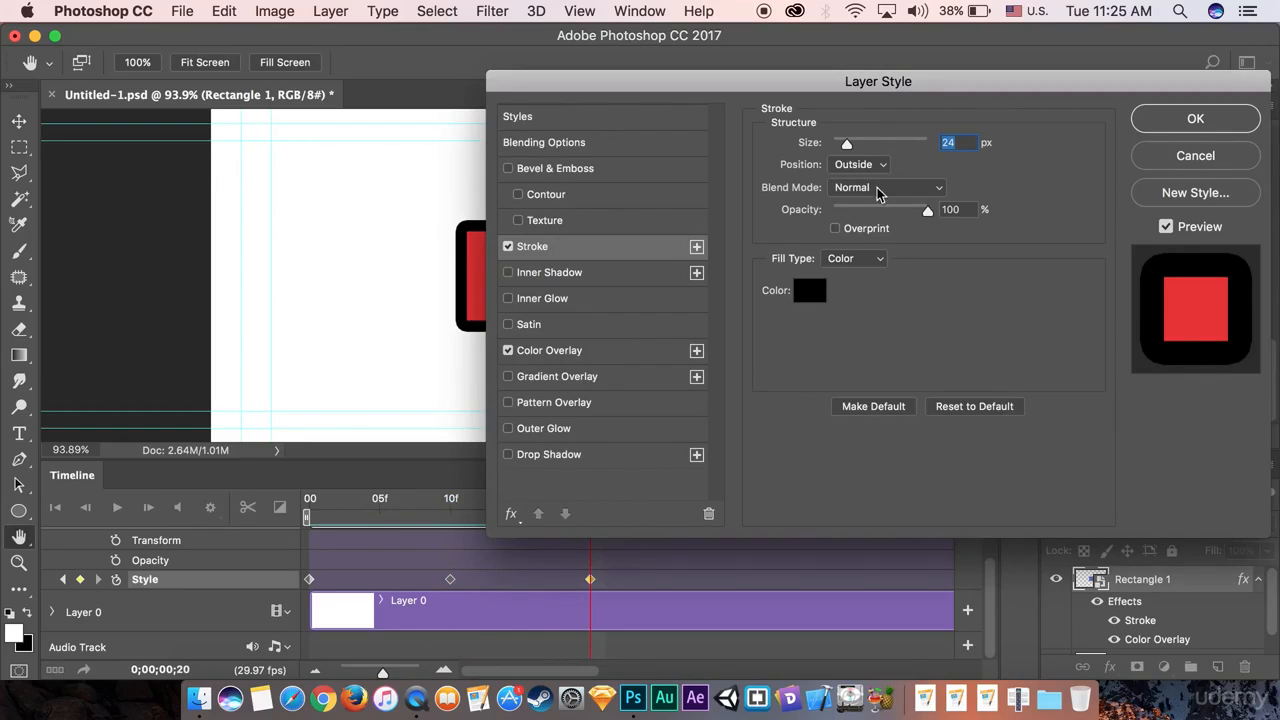
{"action": "left_click_drag", "start_coordinate": [880, 91], "coordinate": [903, 232]}
{"action": "left_click_drag", "start_coordinate": [869, 284], "coordinate": [889, 287]}
{"action": "left_click", "coordinate": [1160, 265]}
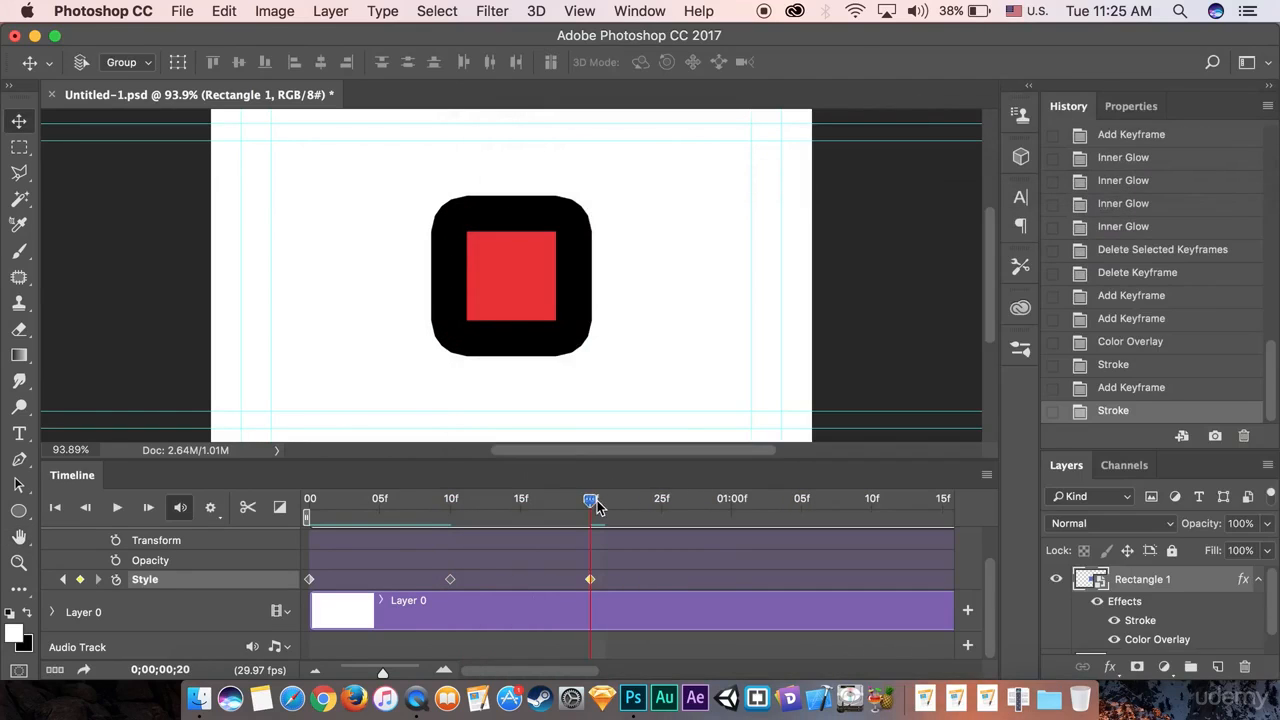
Scrub back through the stroke animation to frame 10 and delete the Style keyframe at frame 20
{"action": "mouse_move", "coordinate": [592, 500]}
{"action": "left_mouse_down"}
{"action": "mouse_move", "coordinate": [432, 508]}
{"action": "mouse_move", "coordinate": [592, 520]}
{"action": "mouse_move", "coordinate": [243, 527]}
{"action": "left_mouse_up"}
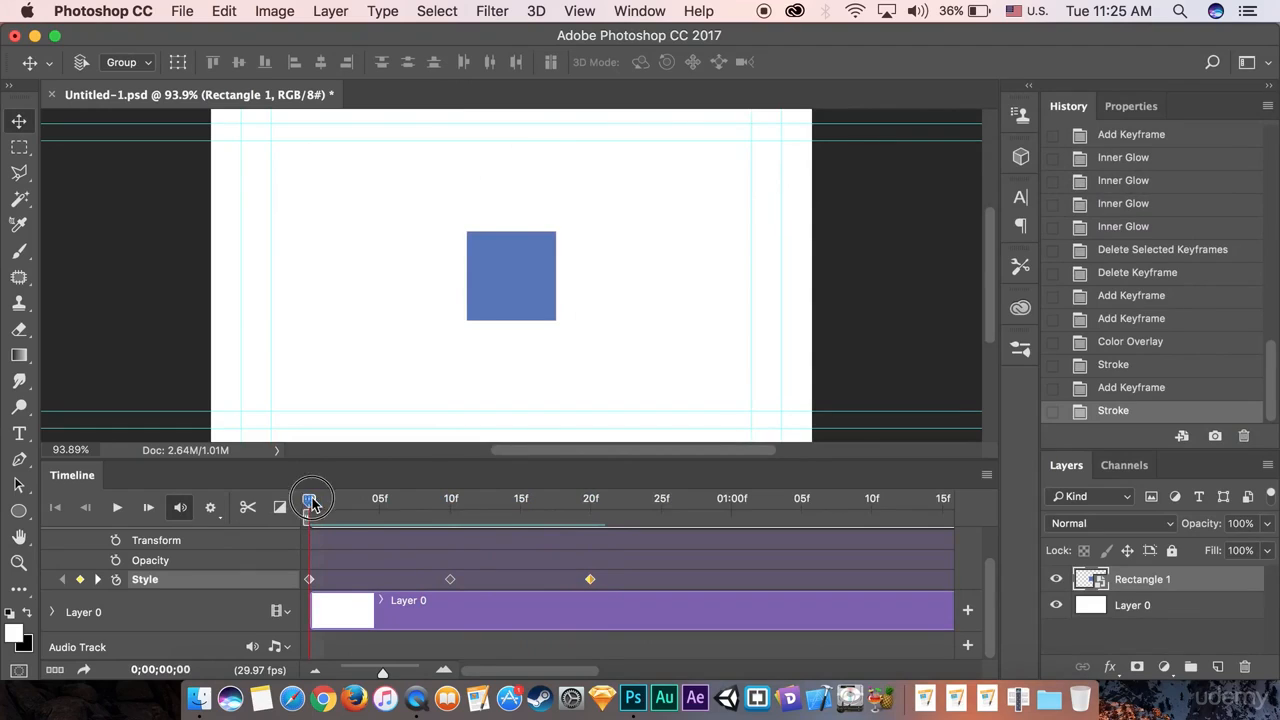
{"action": "left_click_drag", "start_coordinate": [312, 505], "coordinate": [455, 515]}
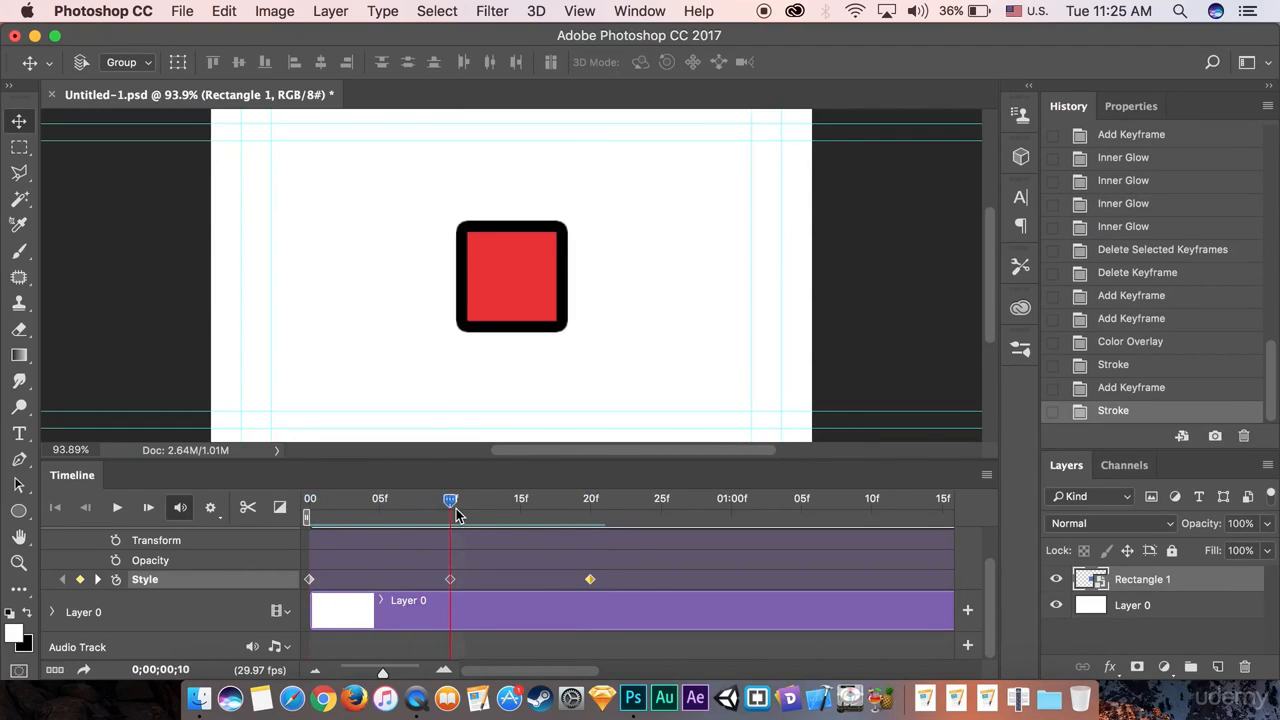
{"action": "right_click", "coordinate": [591, 582]}
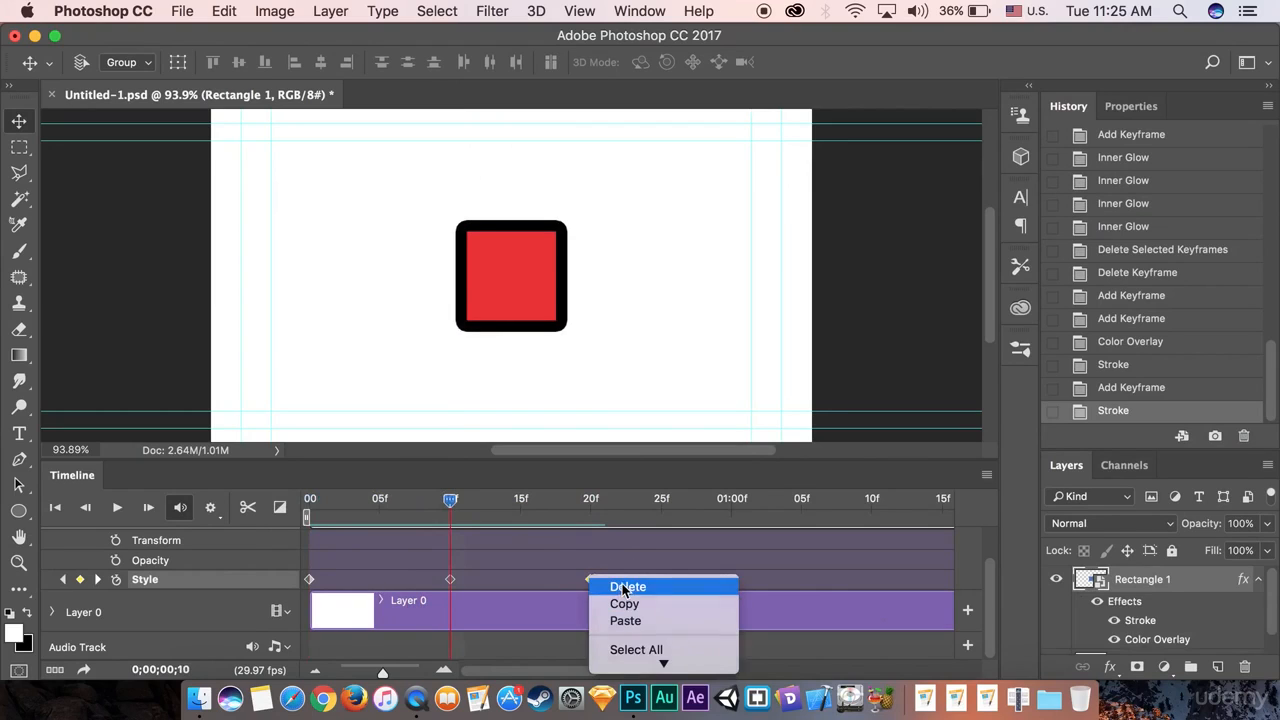
{"action": "left_click", "coordinate": [622, 587]}
Hide Rectangle 1's Stroke effect at frame 10 and add a Style keyframe at frame 20
{"action": "scroll", "coordinate": [1193, 641], "scroll_direction": "down", "scroll_amount": 1}
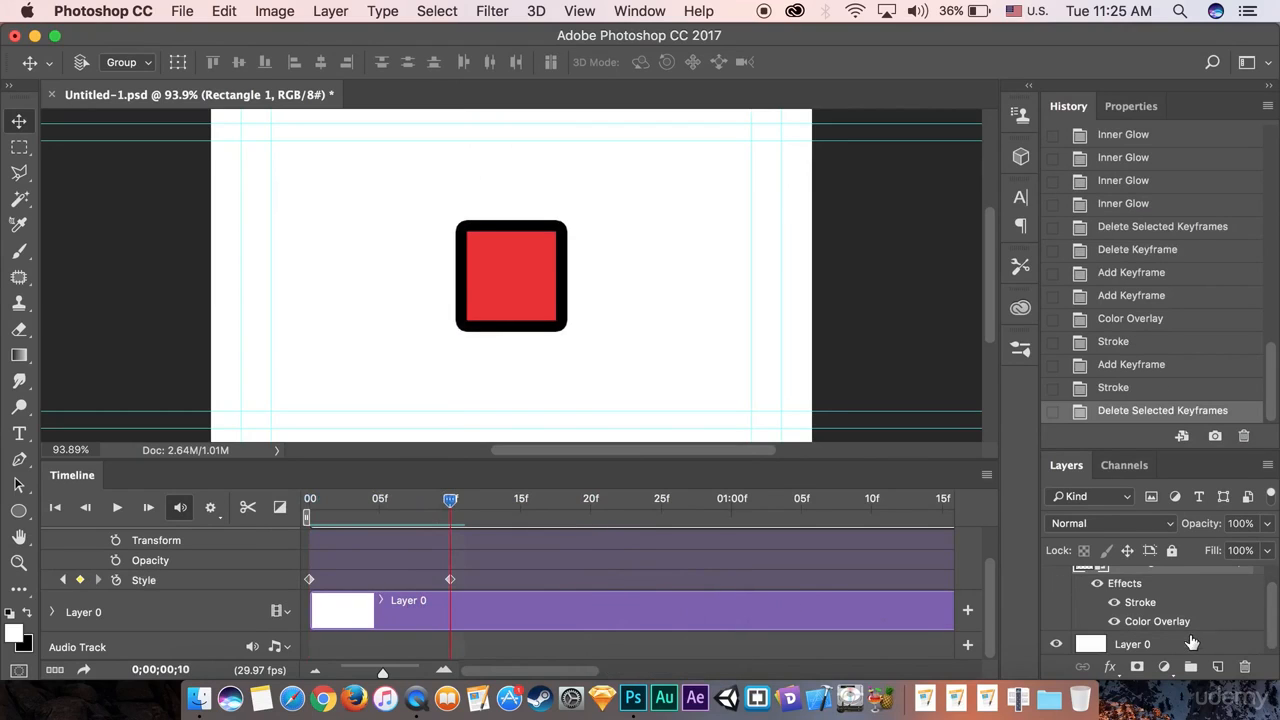
{"action": "left_click", "coordinate": [1113, 603]}
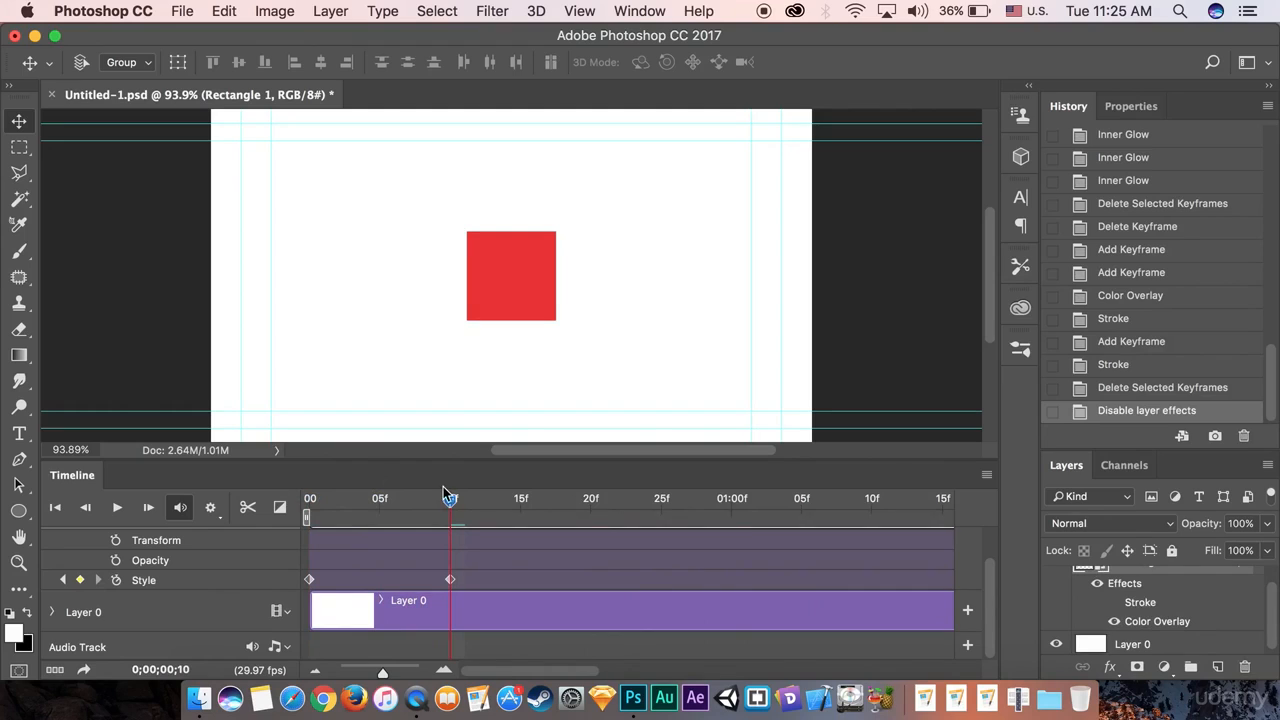
{"action": "mouse_move", "coordinate": [450, 505]}
{"action": "left_mouse_down"}
{"action": "mouse_move", "coordinate": [258, 505]}
{"action": "mouse_move", "coordinate": [447, 514]}
{"action": "left_mouse_up"}
{"action": "mouse_move", "coordinate": [451, 500]}
{"action": "left_mouse_down"}
{"action": "mouse_move", "coordinate": [510, 499]}
{"action": "mouse_move", "coordinate": [447, 500]}
{"action": "left_mouse_up"}
{"action": "left_click_drag", "start_coordinate": [450, 500], "coordinate": [591, 514]}
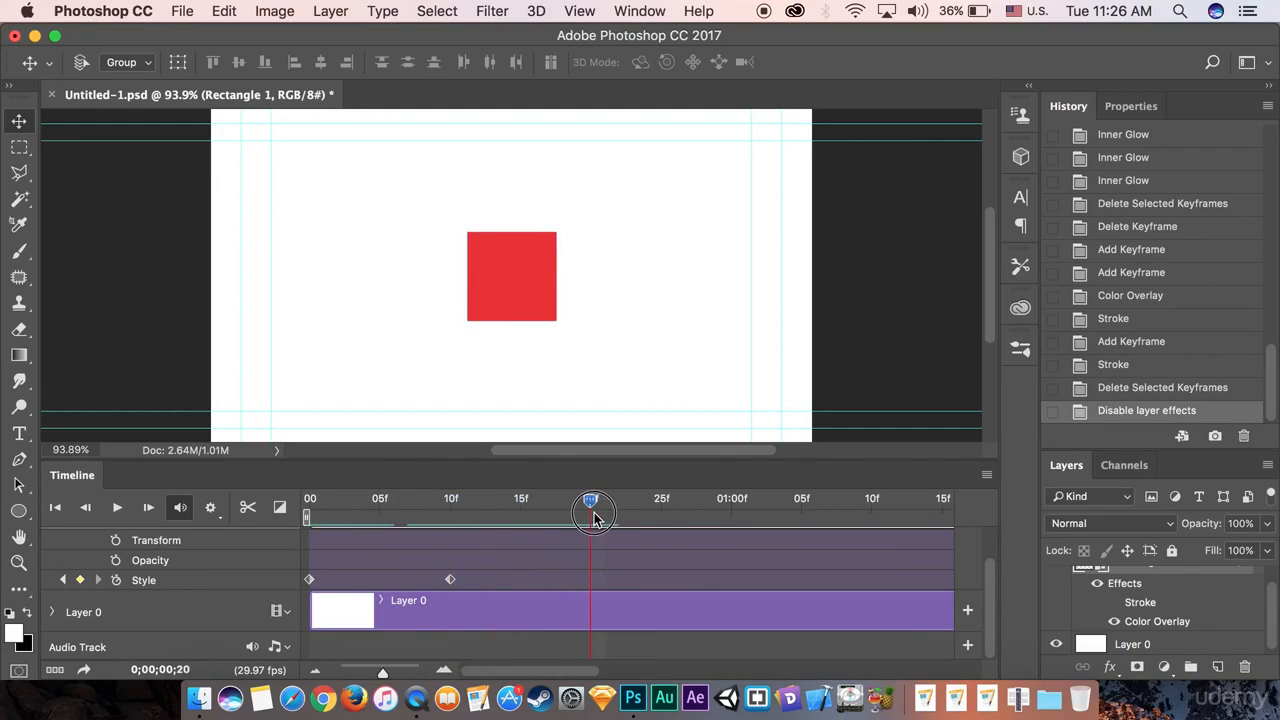
{"action": "left_click", "coordinate": [81, 579]}
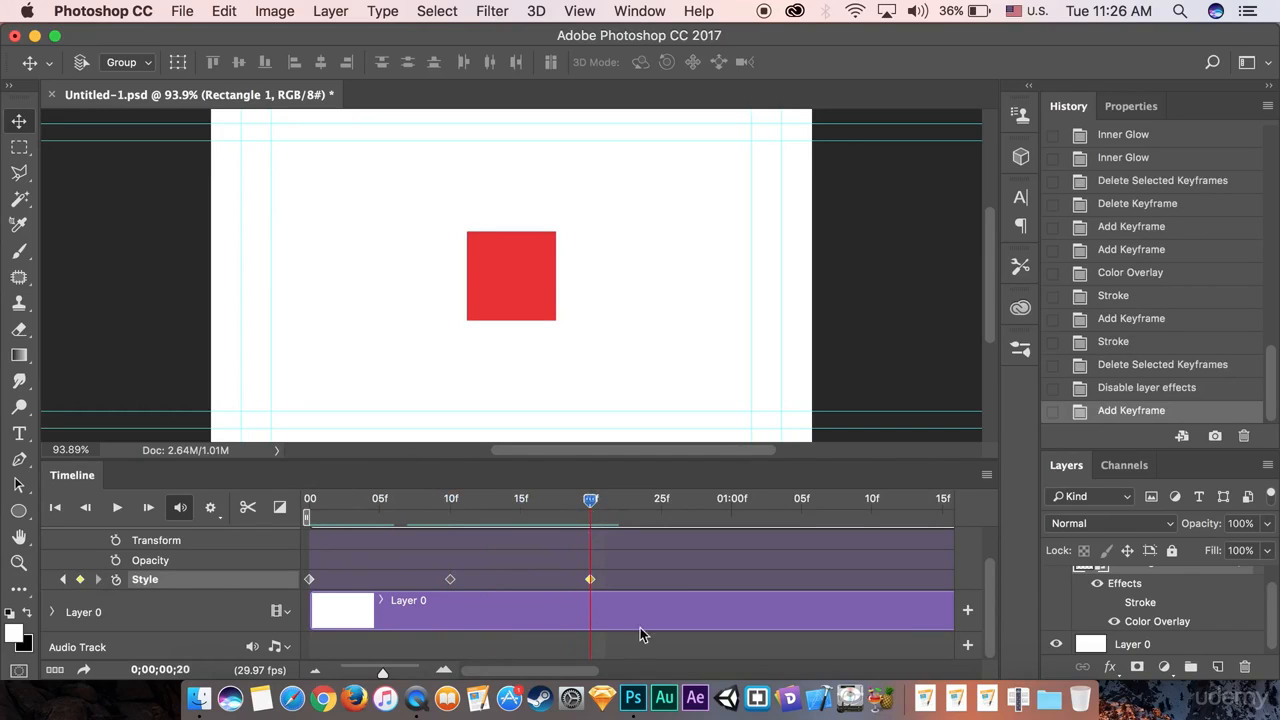
Add a white Inner Glow to Rectangle 1 at the frame 20 keyframe, with Edge as source and a size of 180 px
{"action": "scroll", "coordinate": [1147, 621], "scroll_direction": "up", "scroll_amount": 1}
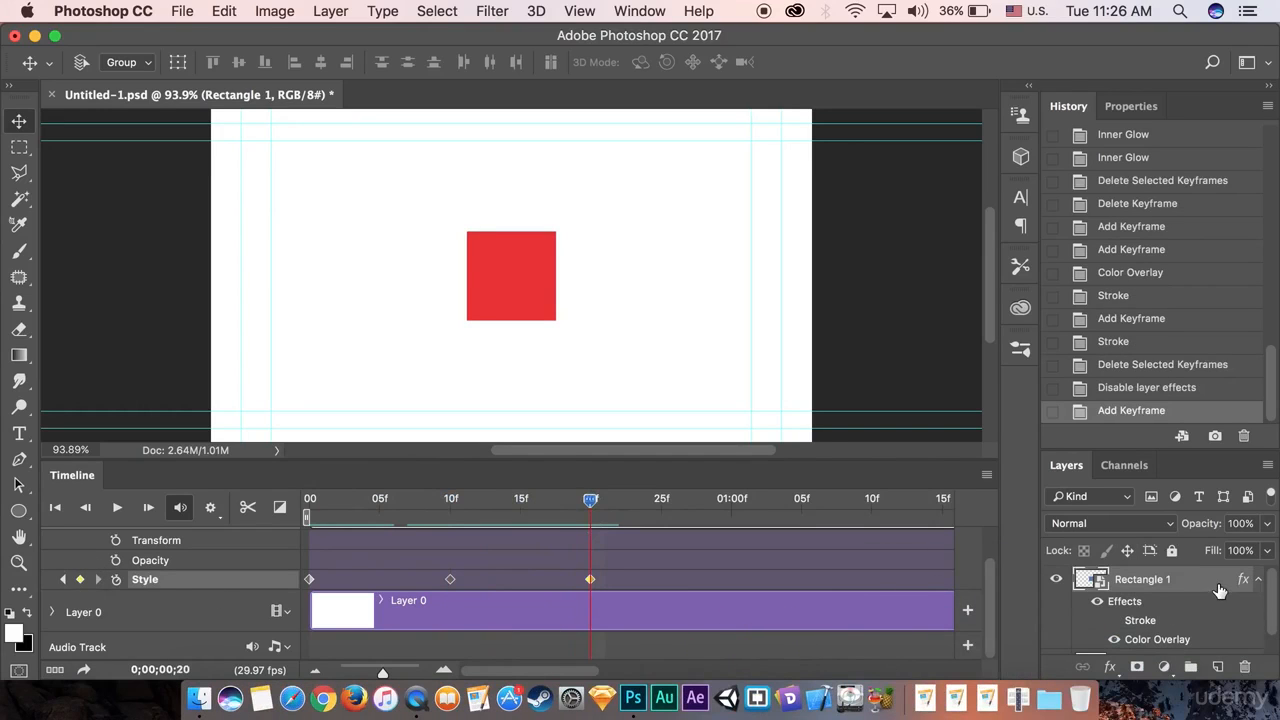
{"action": "double_click", "coordinate": [1215, 580]}
{"action": "left_click_drag", "start_coordinate": [812, 97], "coordinate": [1180, 145]}
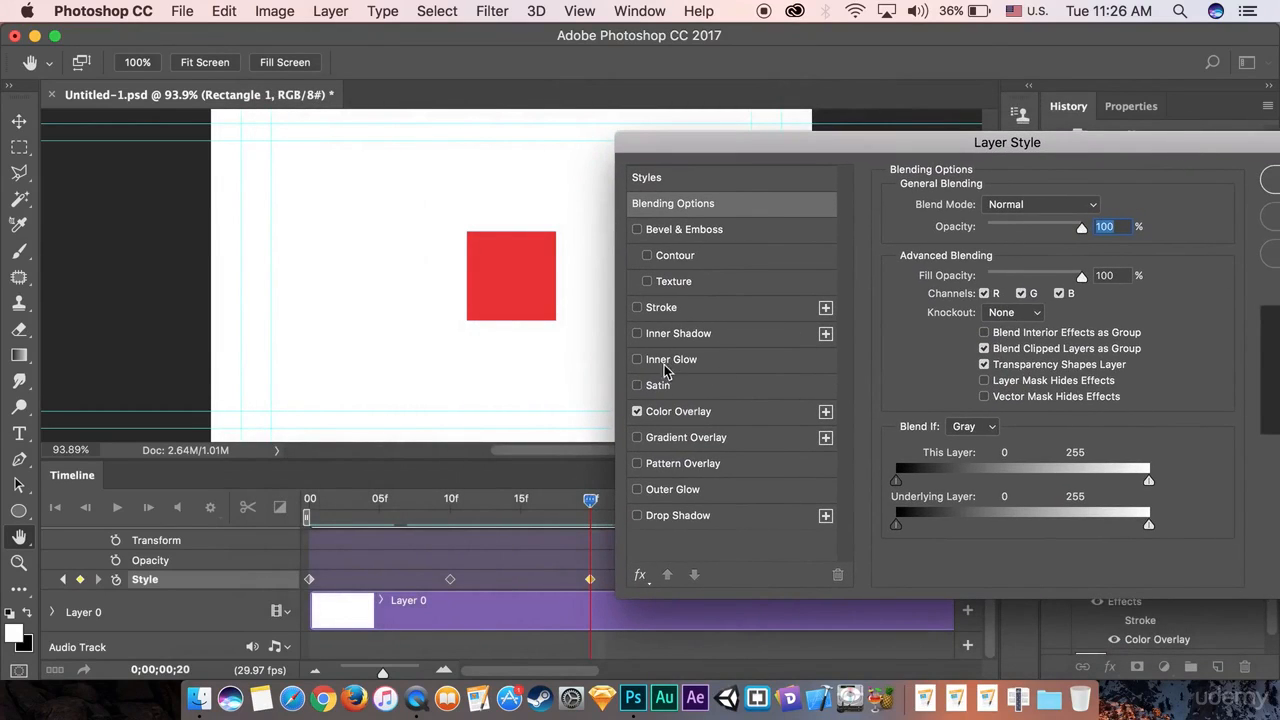
{"action": "left_click", "coordinate": [676, 360]}
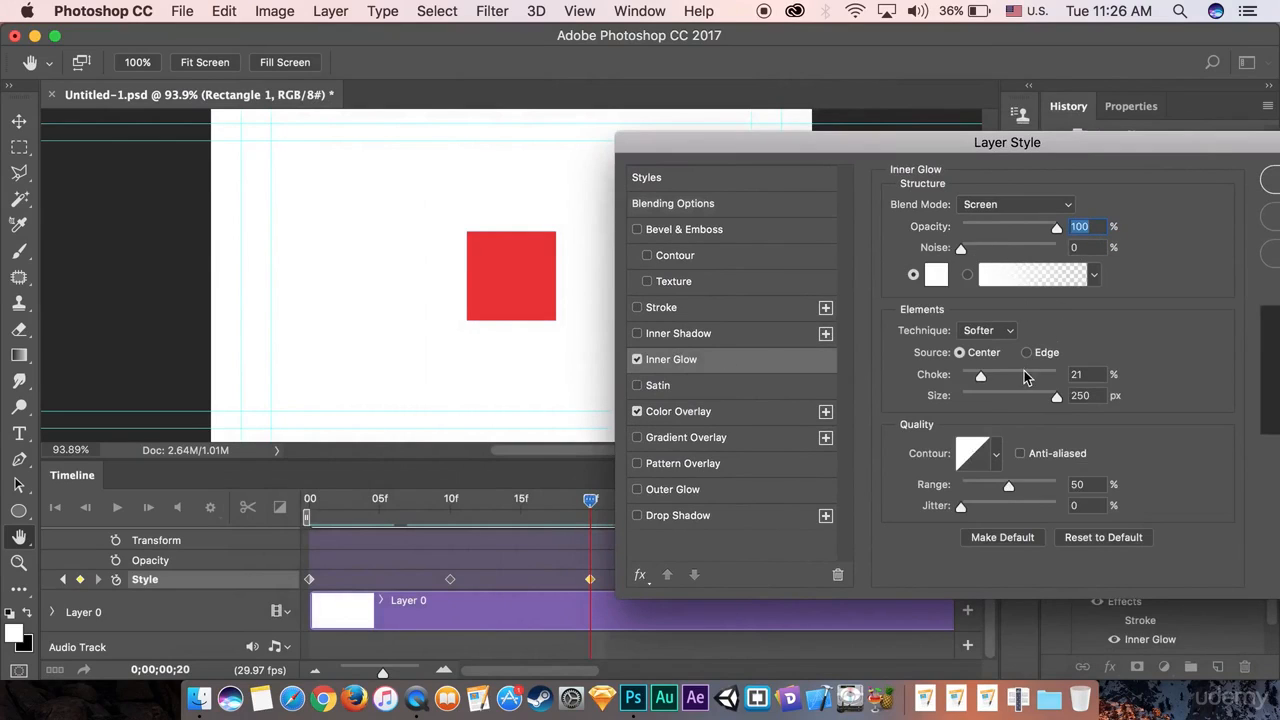
{"action": "left_click_drag", "start_coordinate": [1058, 403], "coordinate": [988, 398]}
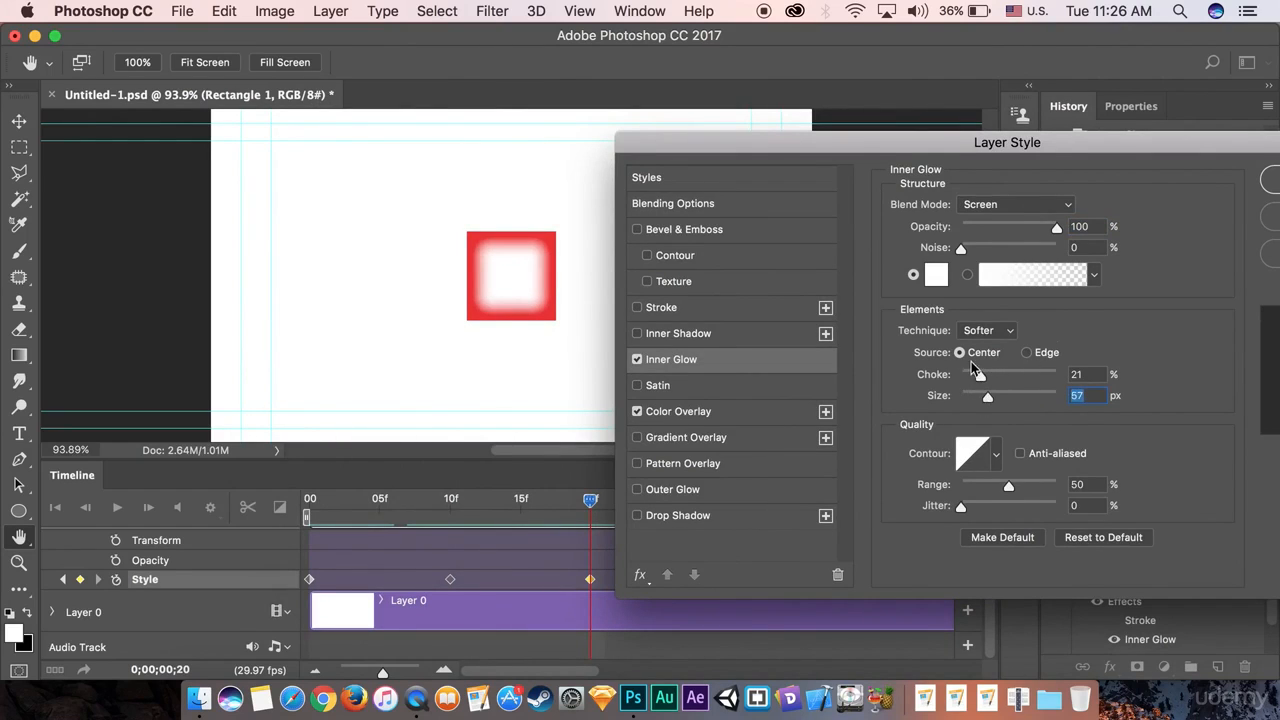
{"action": "left_click", "coordinate": [1028, 353]}
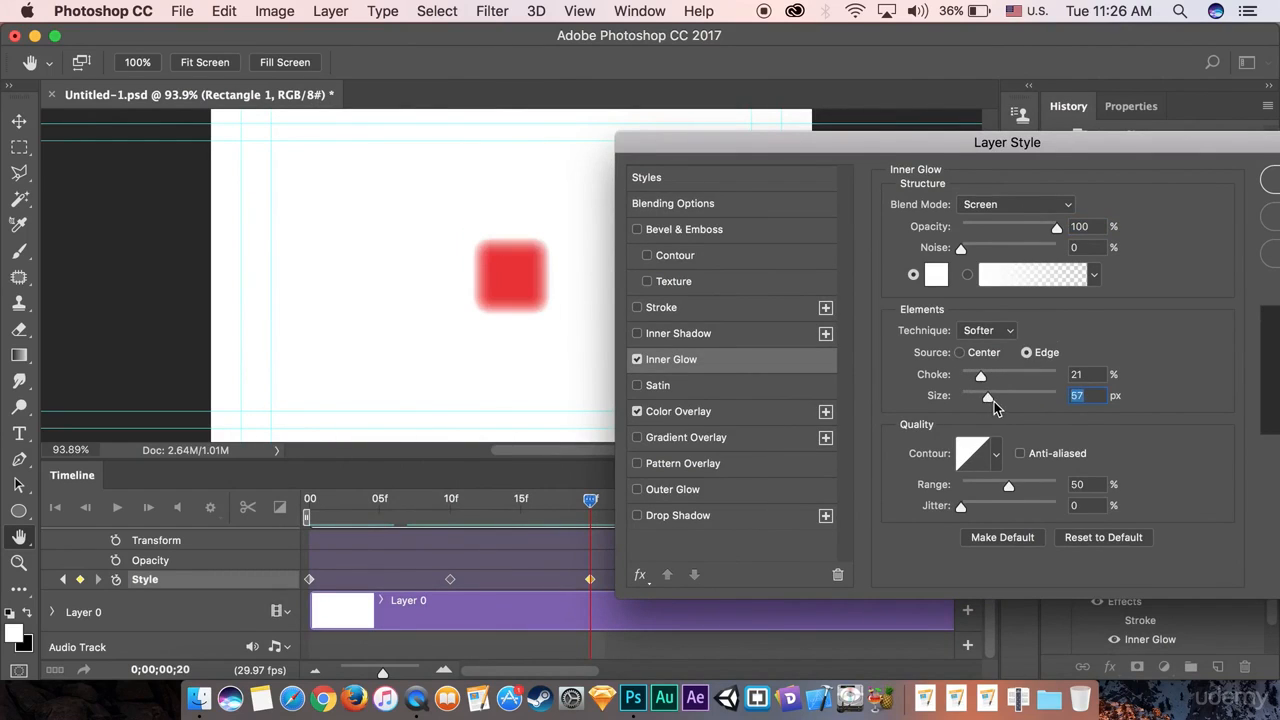
{"action": "left_click_drag", "start_coordinate": [988, 399], "coordinate": [1035, 396]}
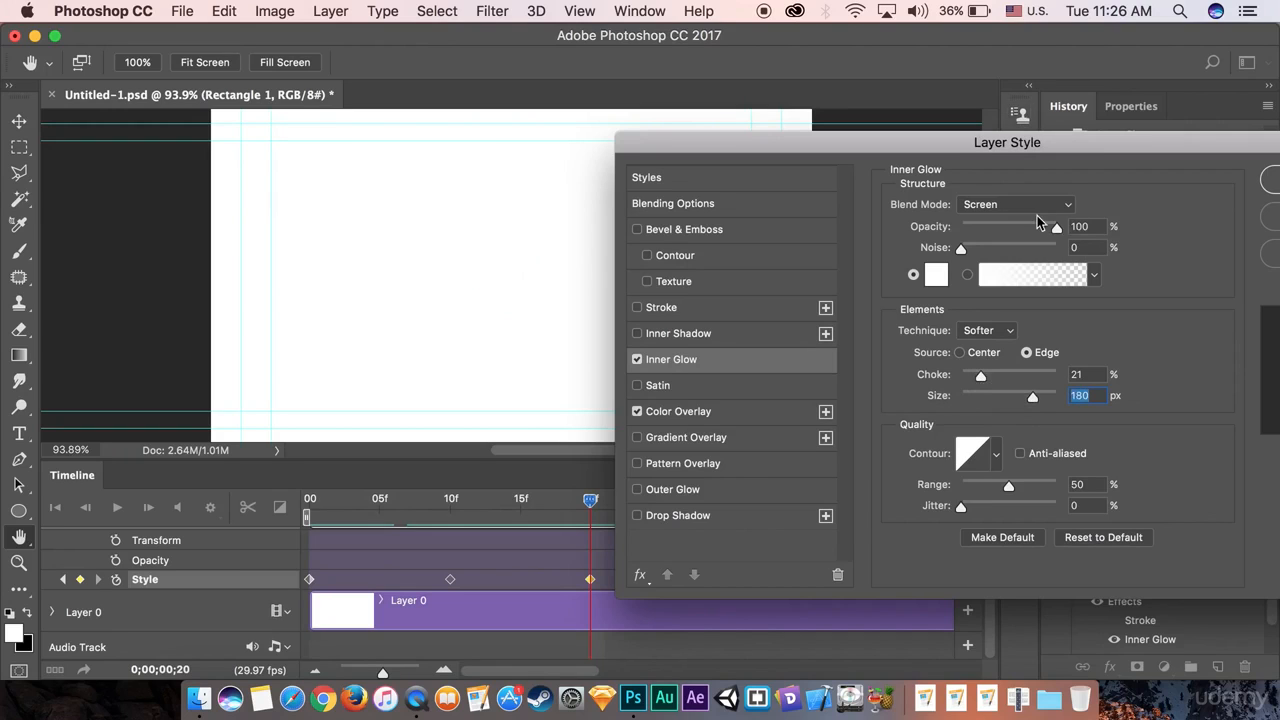
{"action": "left_click_drag", "start_coordinate": [1056, 228], "coordinate": [1104, 193]}
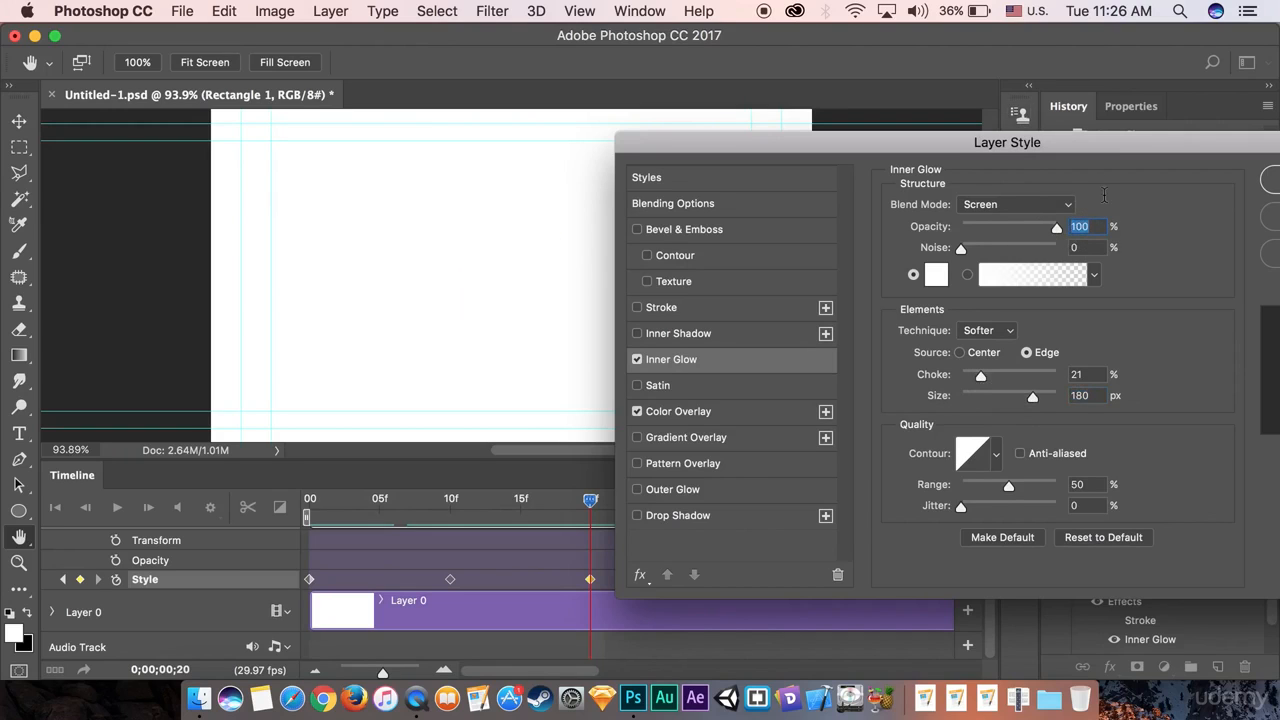
{"action": "left_click_drag", "start_coordinate": [1080, 145], "coordinate": [923, 150]}
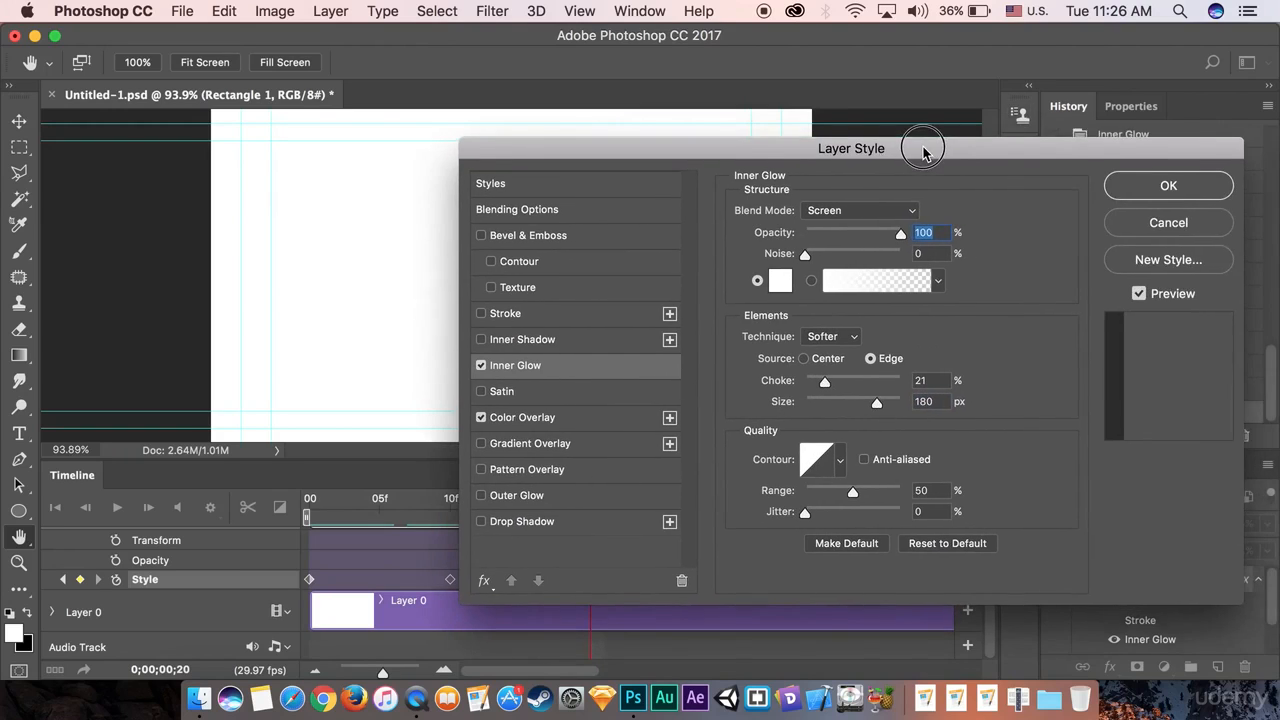
{"action": "left_click", "coordinate": [1162, 189]}
Add an Inner Glow to Rectangle 1 at the frame 10 keyframe, with Edge as source and a size of 0 px
{"action": "left_click_drag", "start_coordinate": [593, 508], "coordinate": [450, 512]}
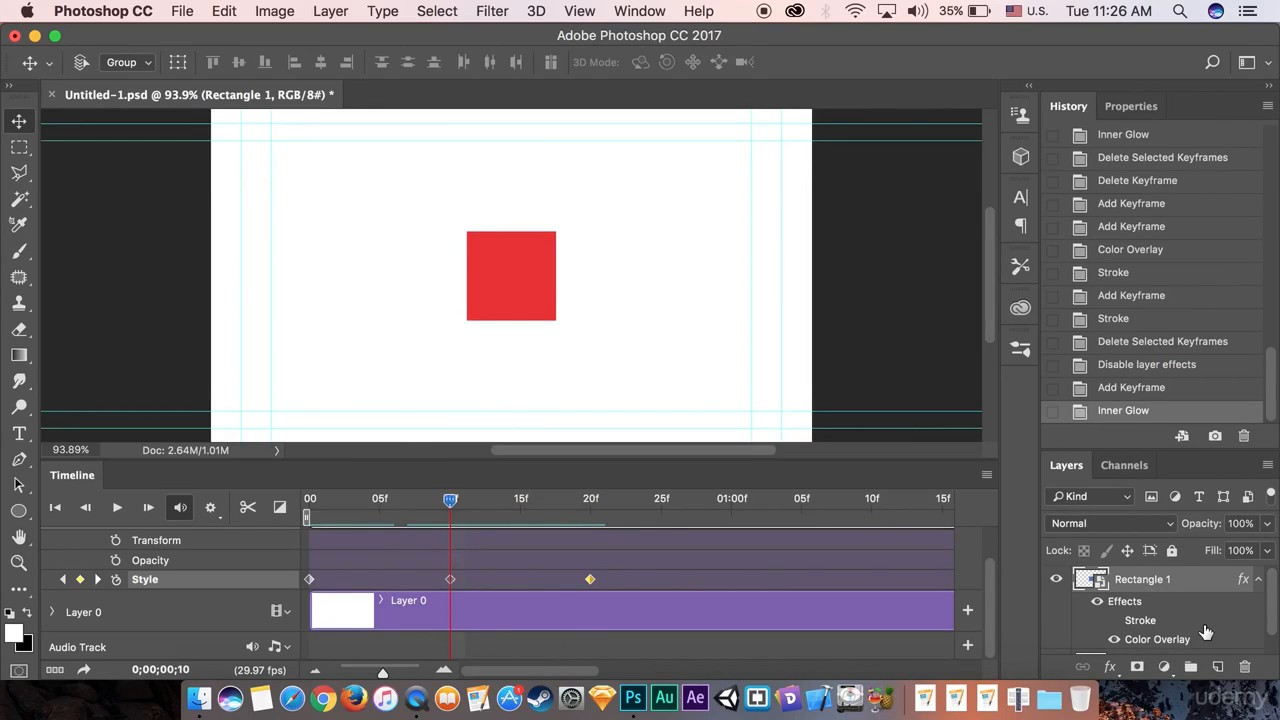
{"action": "double_click", "coordinate": [1210, 583]}
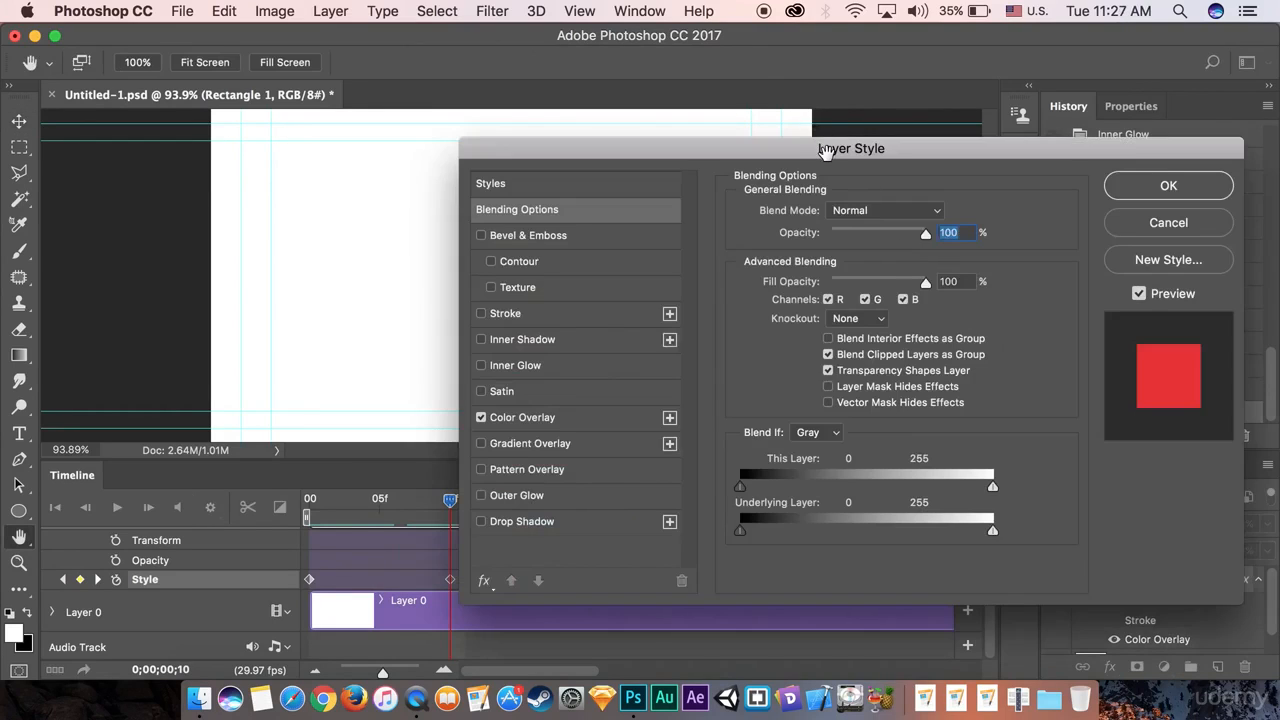
{"action": "left_click_drag", "start_coordinate": [835, 143], "coordinate": [953, 135]}
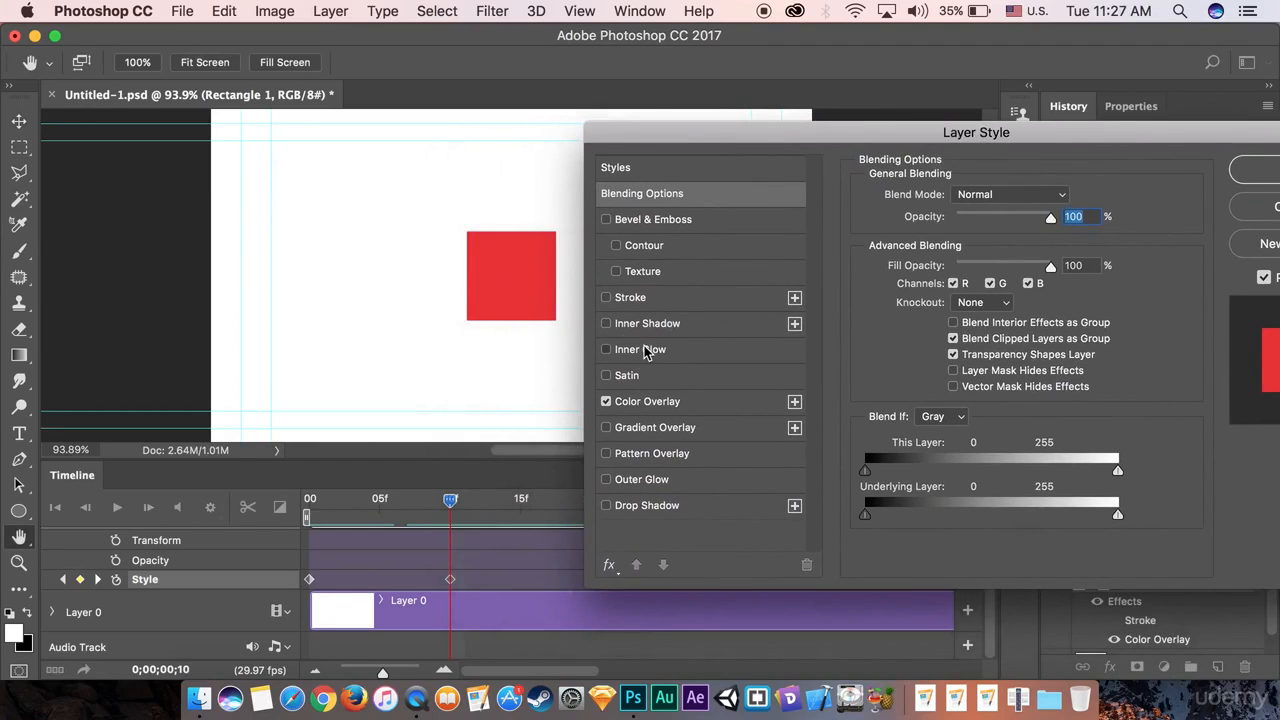
{"action": "left_click", "coordinate": [645, 350]}
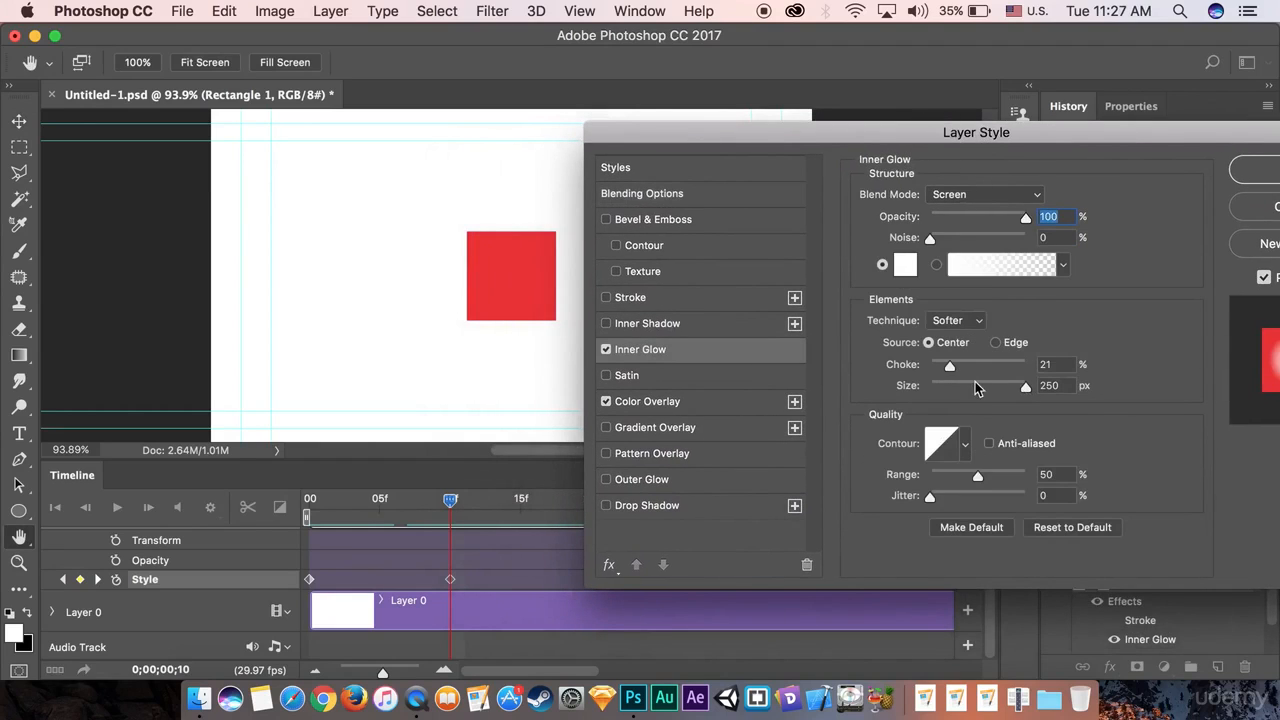
{"action": "left_click", "coordinate": [995, 343]}
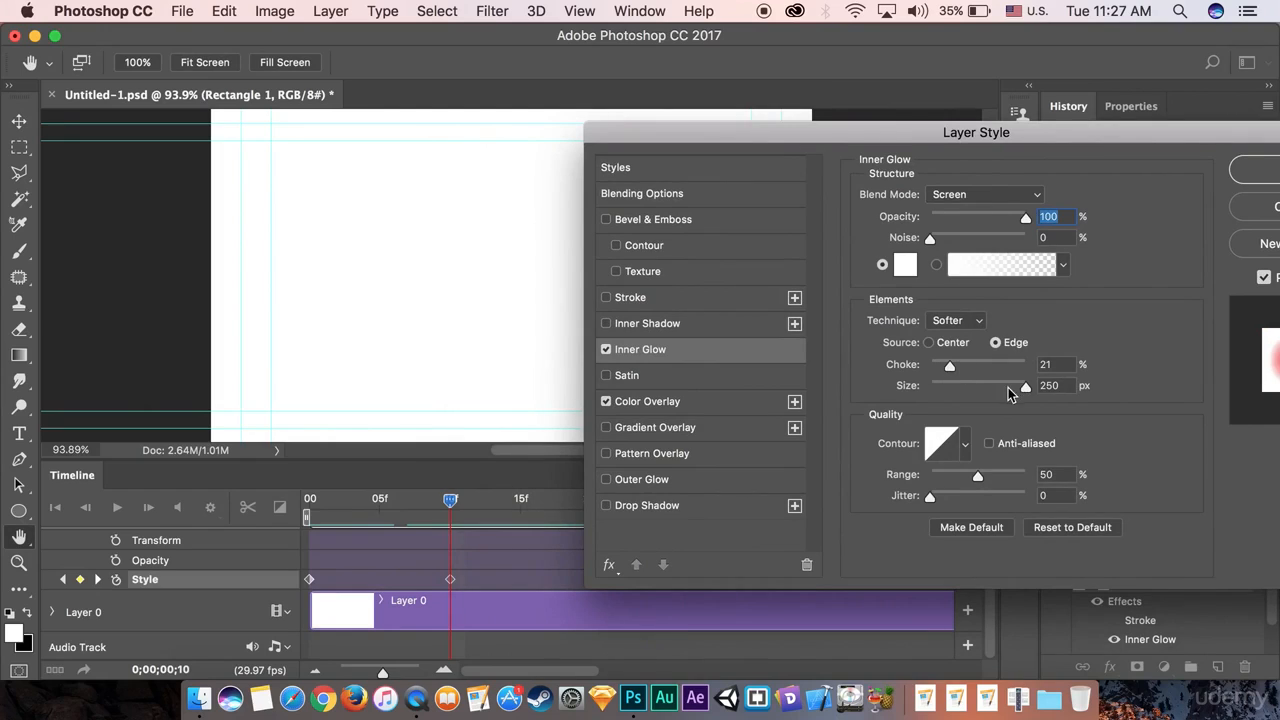
{"action": "left_click_drag", "start_coordinate": [1024, 388], "coordinate": [903, 397]}
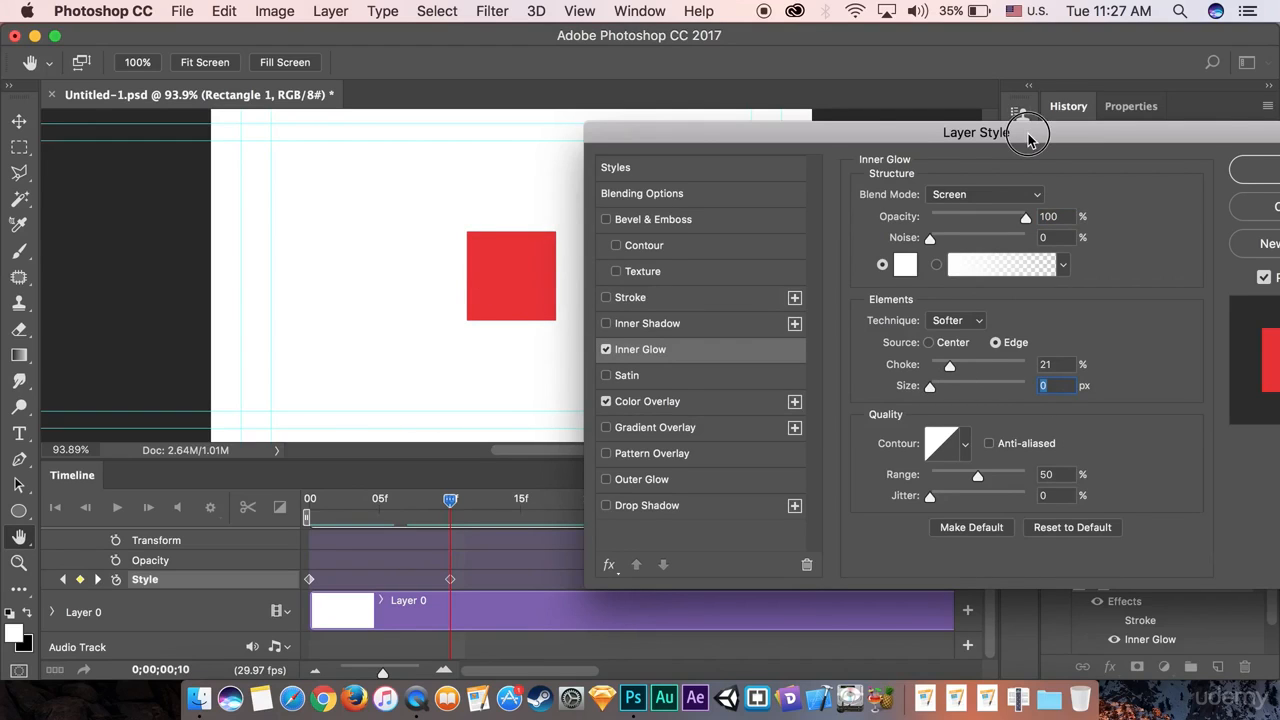
{"action": "left_click_drag", "start_coordinate": [1024, 132], "coordinate": [957, 132]}
{"action": "key", "text": "Return"}
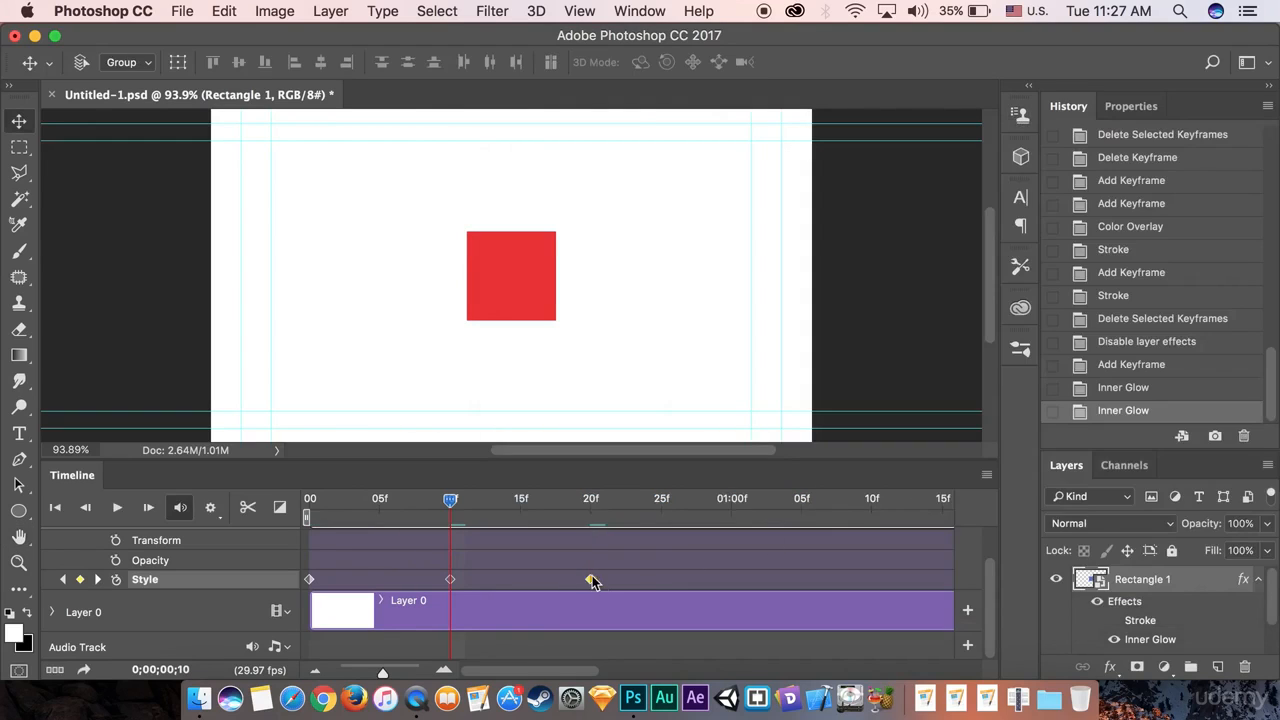
Play and scrub through the color overlay and inner glow animation, and return the playhead to frame 0
{"action": "left_click_drag", "start_coordinate": [453, 507], "coordinate": [405, 510]}
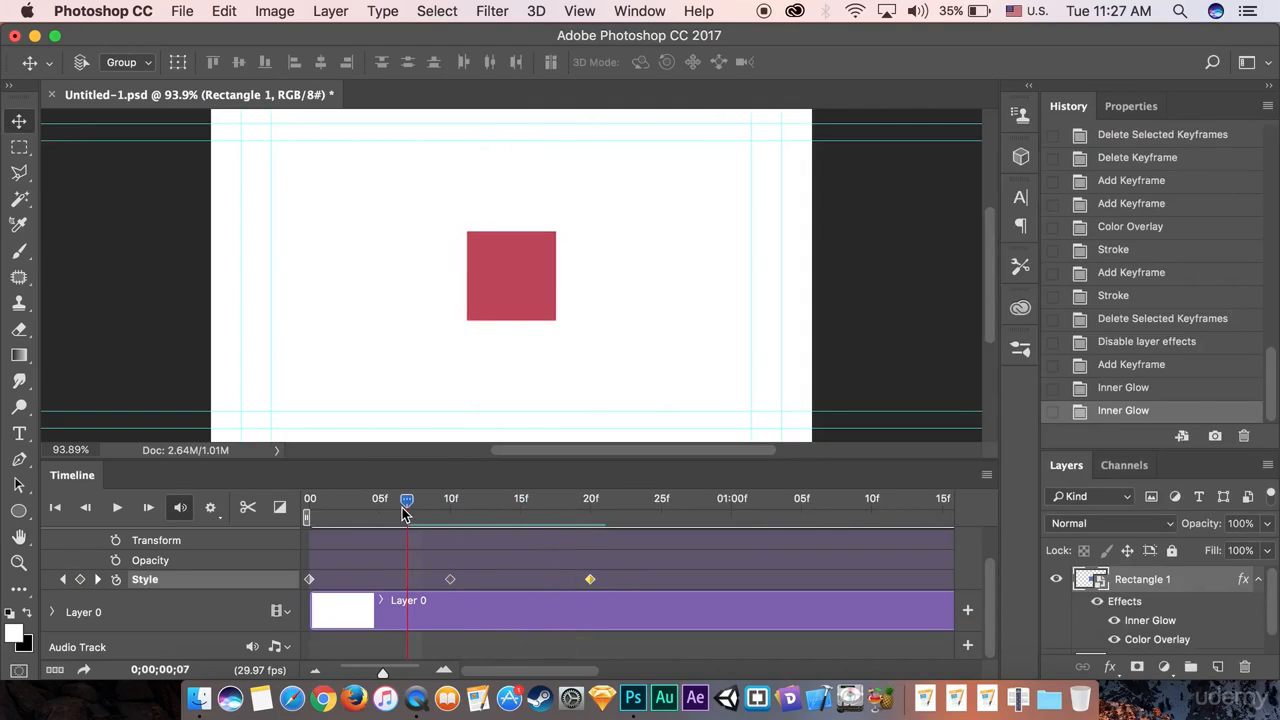
{"action": "key", "text": "space"}
{"action": "key", "text": "space"}
{"action": "left_click_drag", "start_coordinate": [603, 500], "coordinate": [449, 510]}
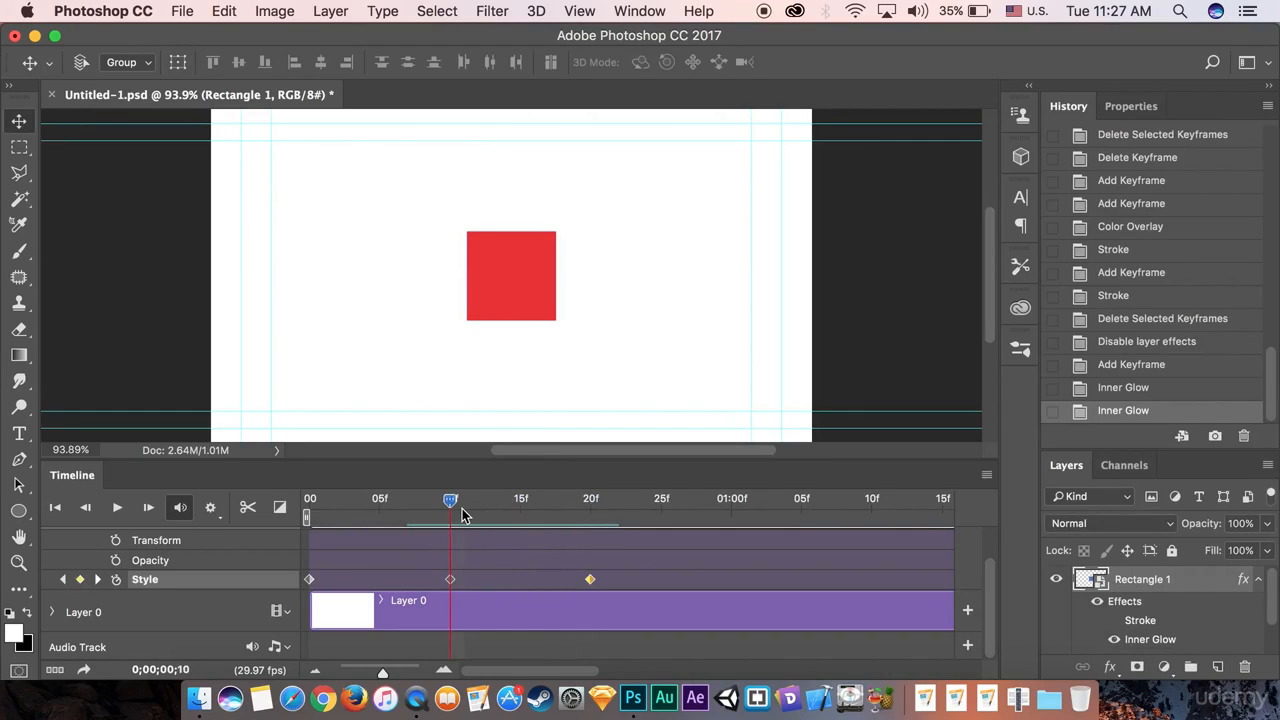
{"action": "left_click_drag", "start_coordinate": [449, 500], "coordinate": [308, 518]}
{"action": "key", "text": "space"}
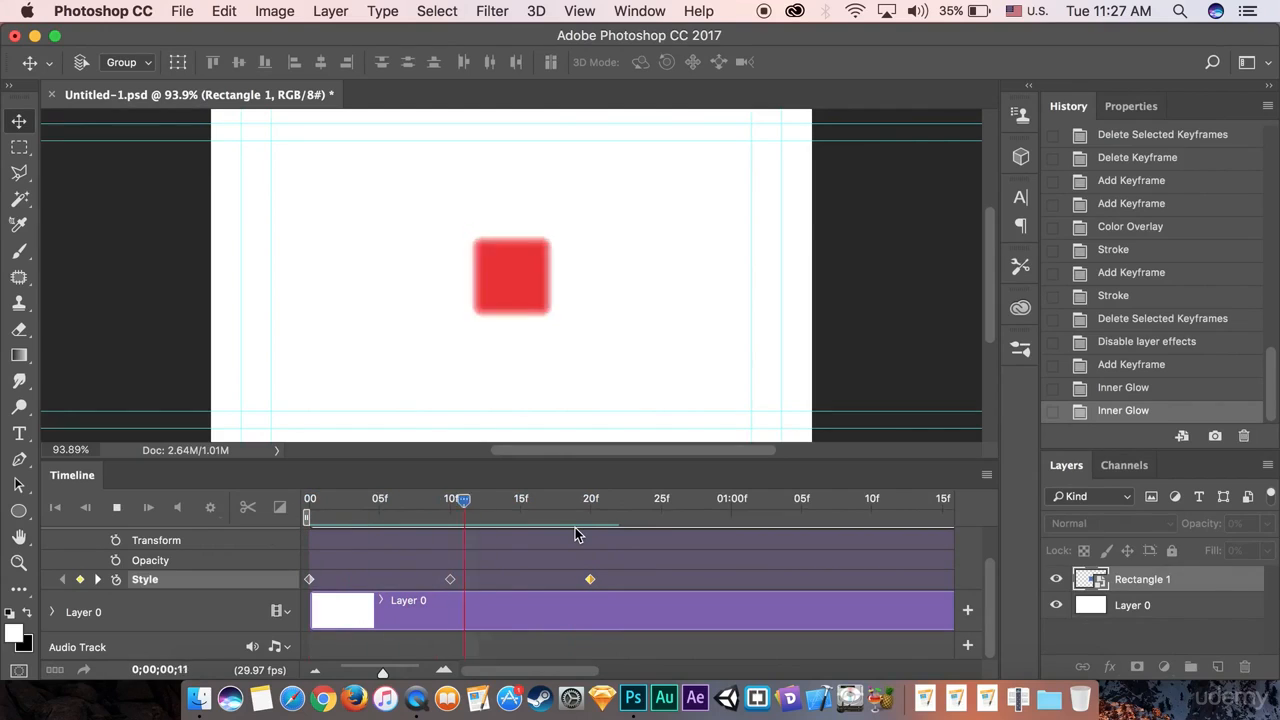
{"action": "key", "text": "space"}
{"action": "left_click_drag", "start_coordinate": [568, 498], "coordinate": [285, 518]}
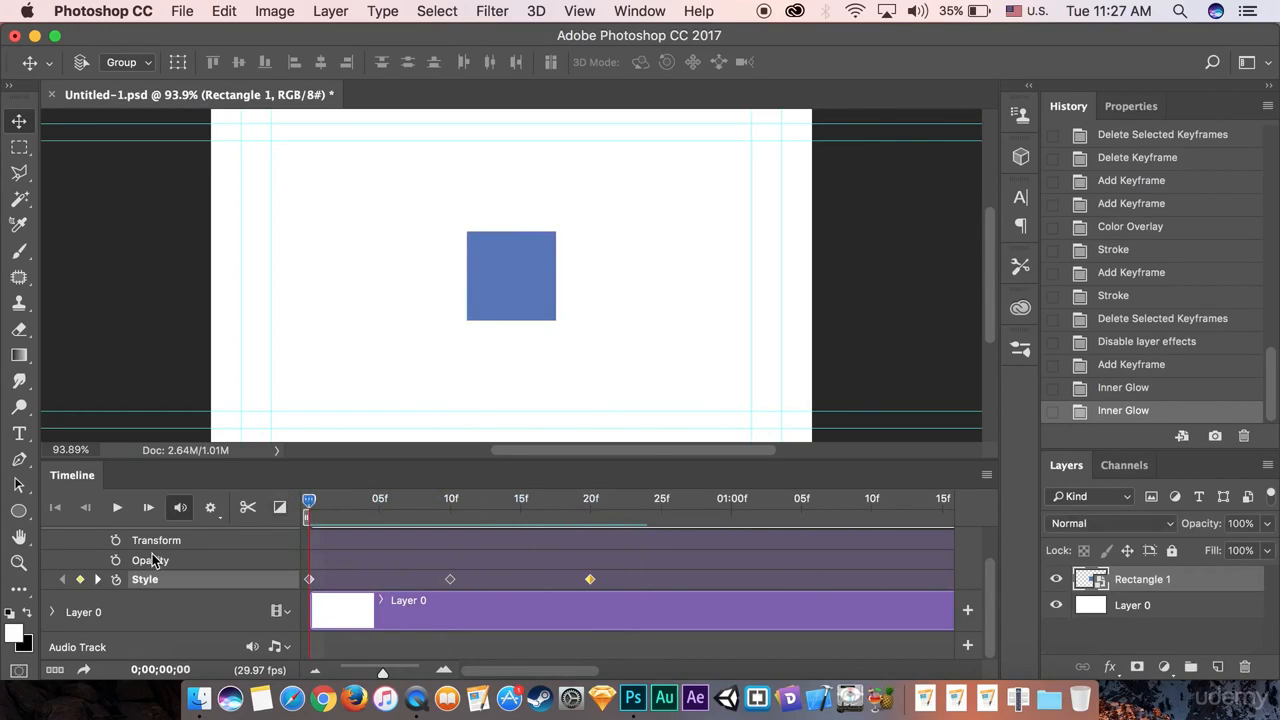
{"action": "scroll", "coordinate": [531, 558], "scroll_direction": "up", "scroll_amount": 2}
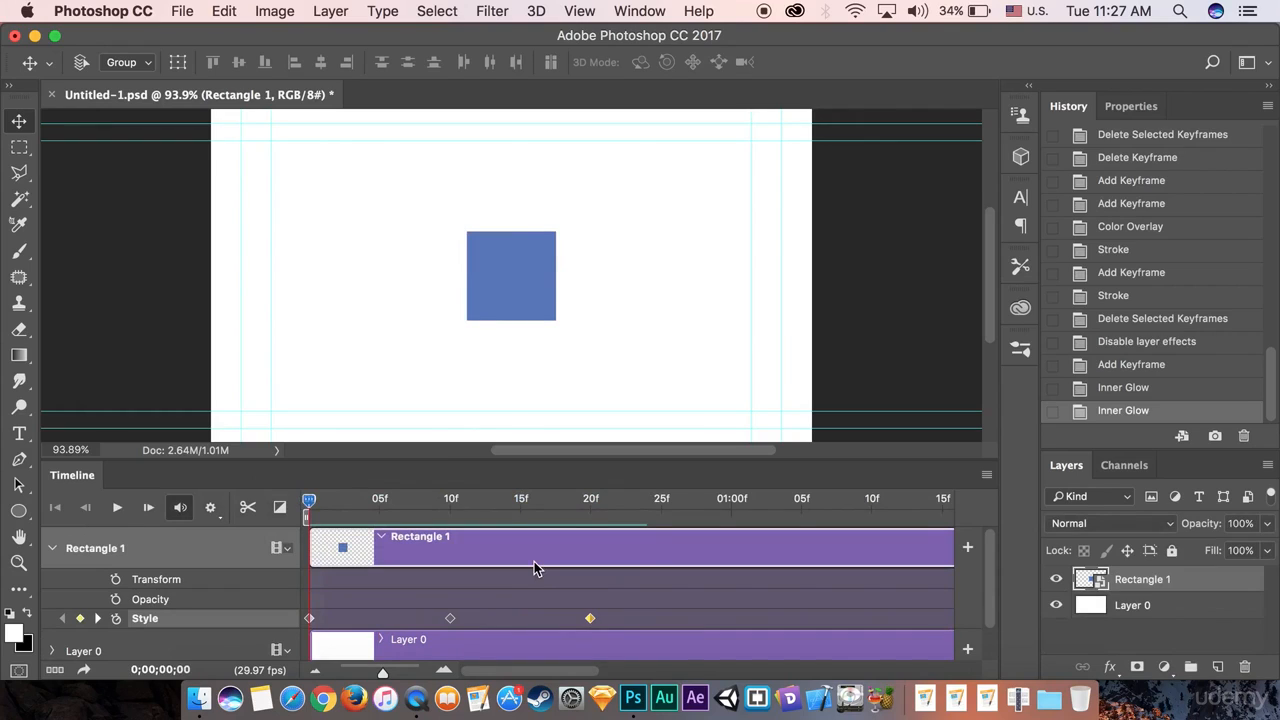